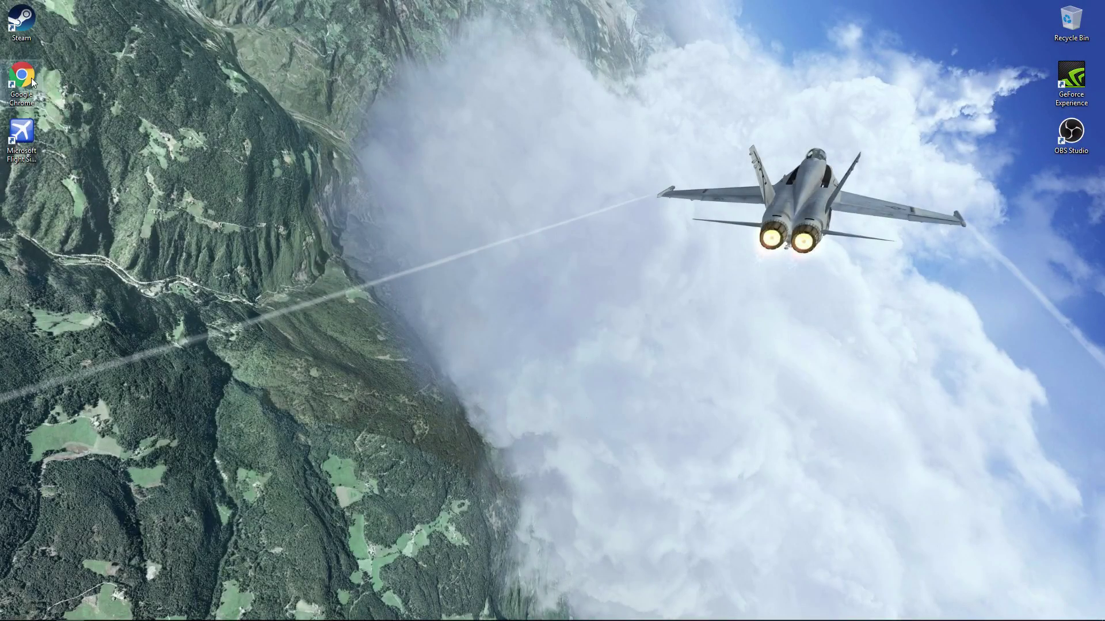
Go to store.steampowered.com, search 'flight s', and open the Flight Simulator X: Steam Edition listing
double_click(31, 77)
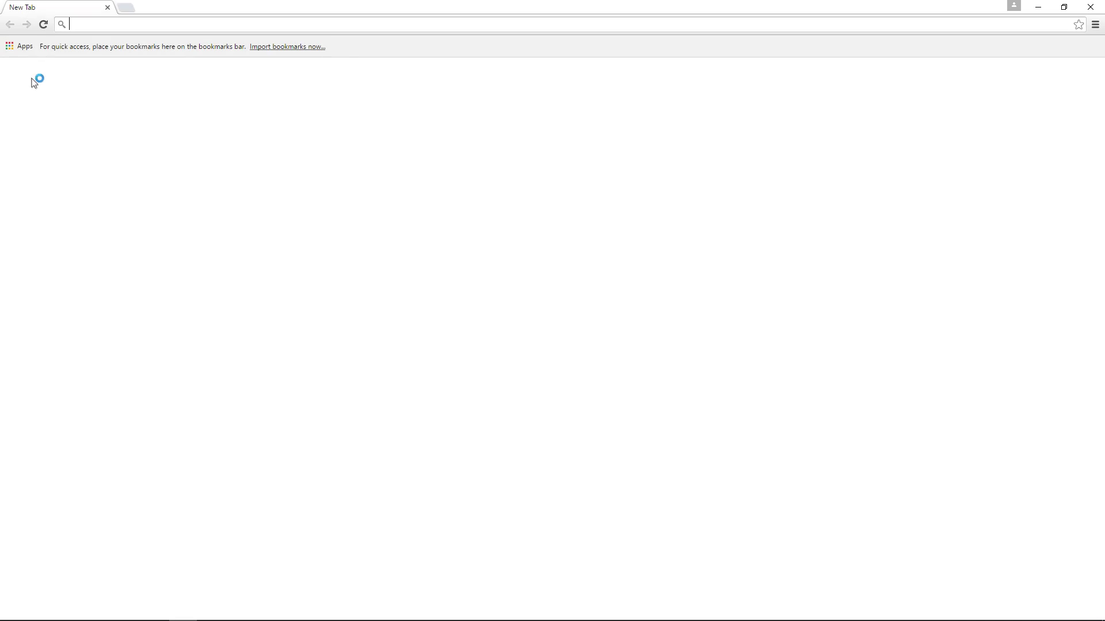
text(store.steampowered.com)
key(Return)
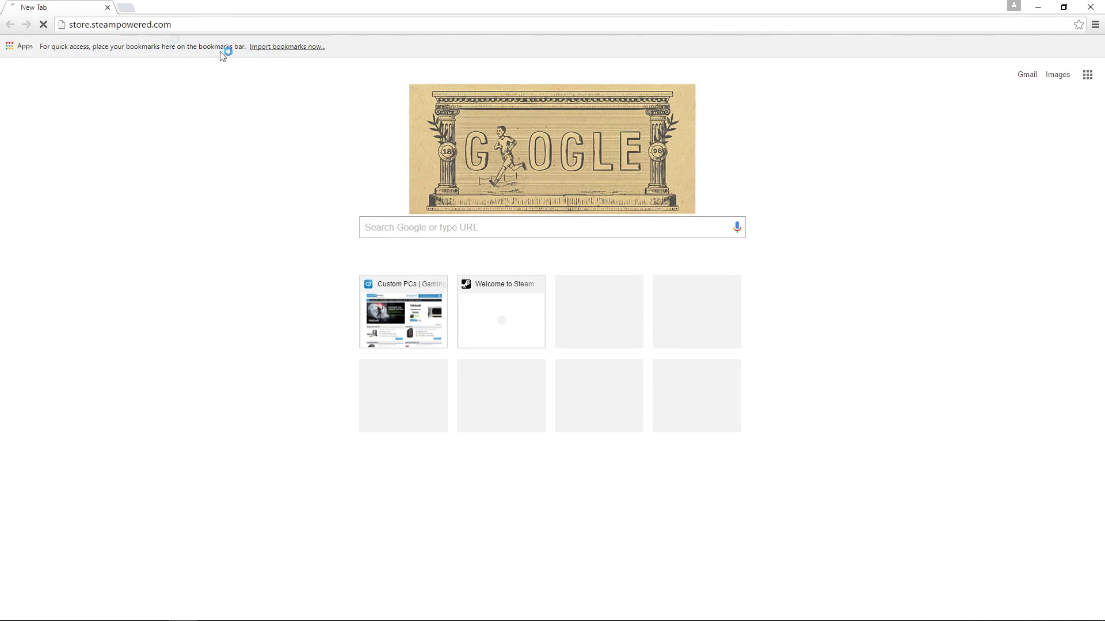
click(777, 122)
text(flight s)
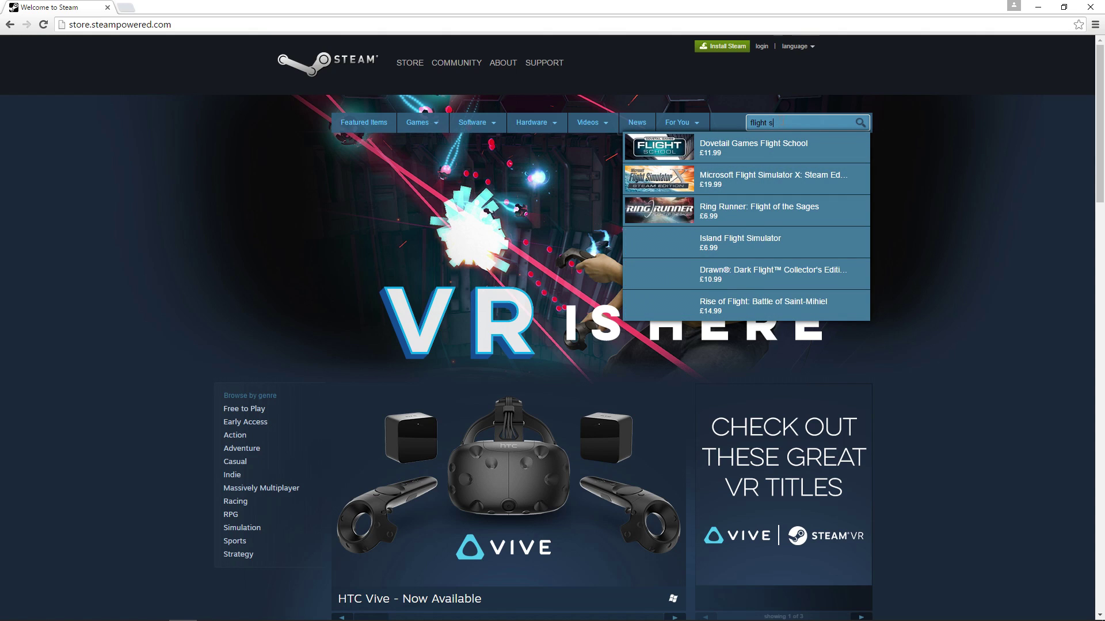
click(775, 186)
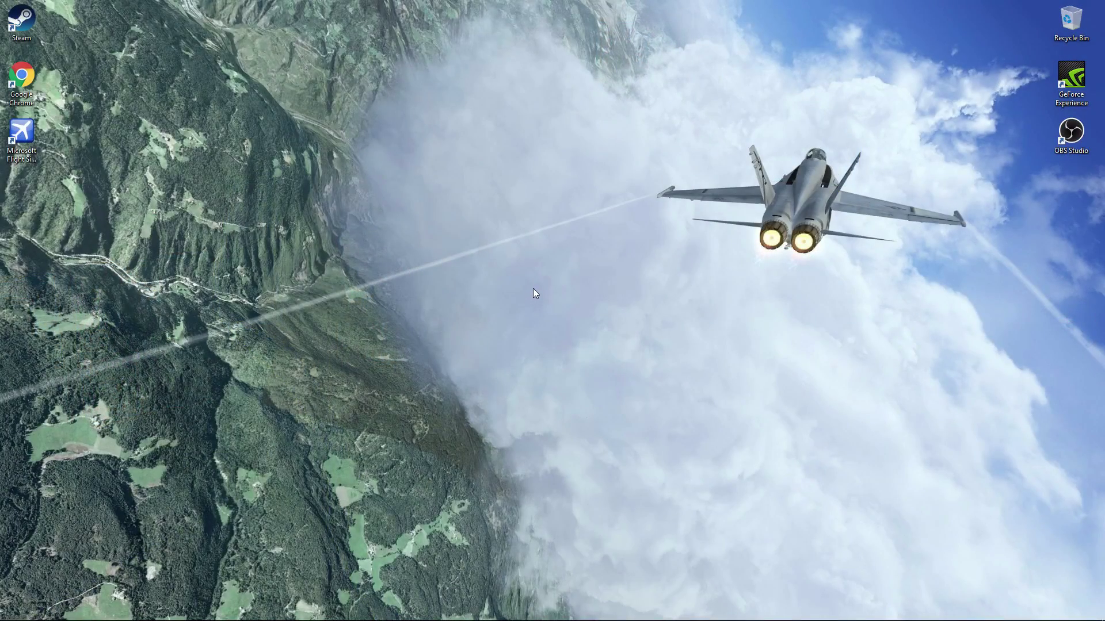
Open Display settings from the desktop and identify the numbers of all eight monitors
right_click(533, 289)
click(577, 402)
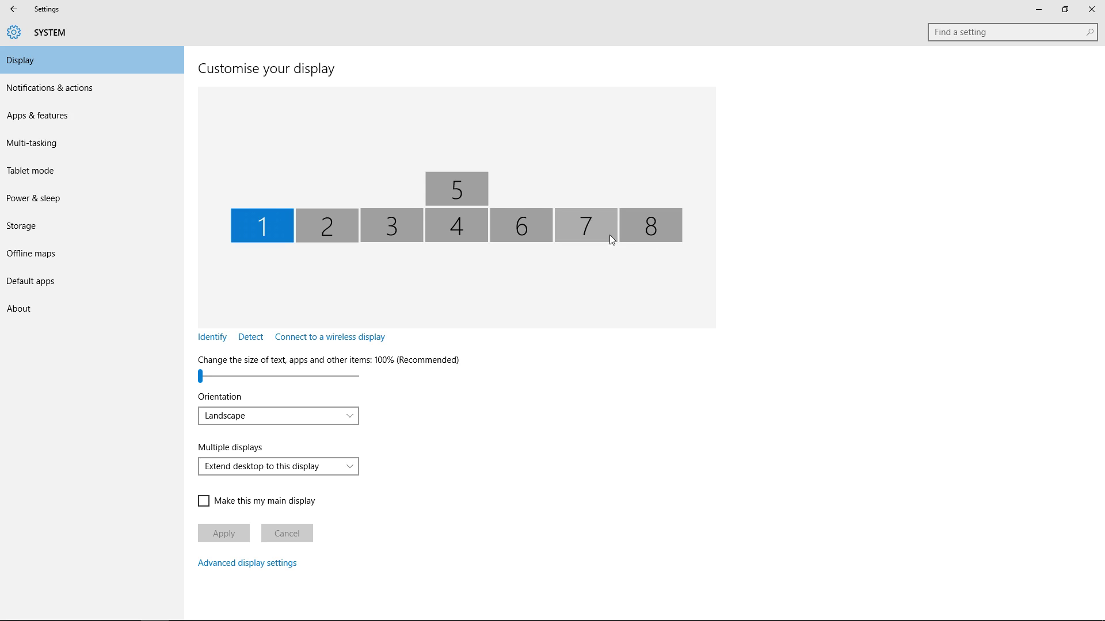
click(210, 340)
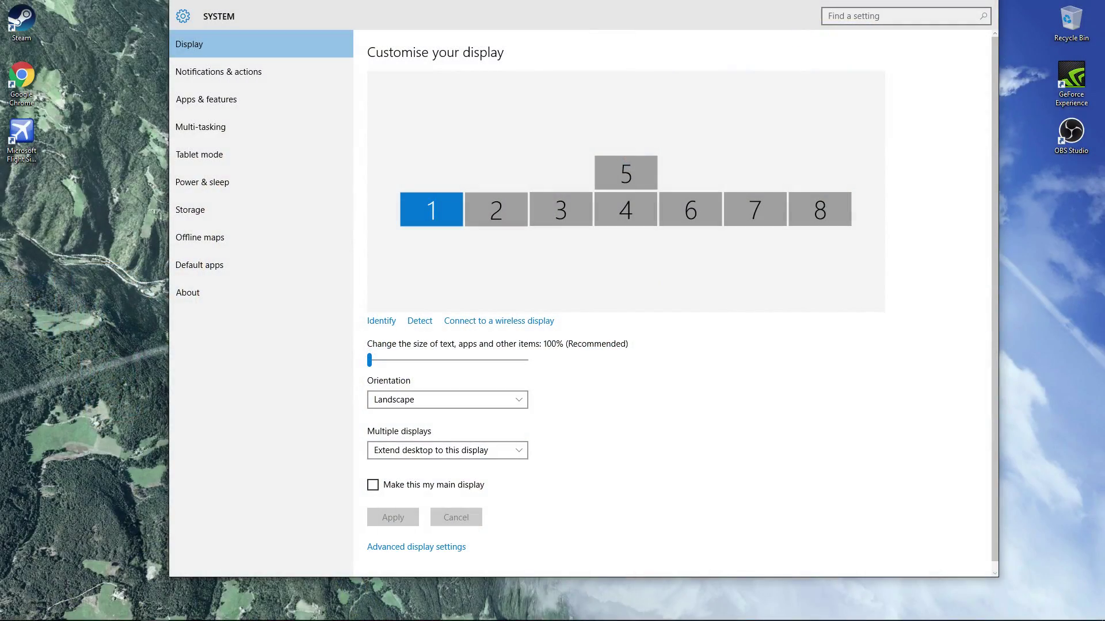
Maximise Settings, place monitor 4 between monitors 3 and 6 below 5, and apply the layout
drag(547, 1, 564, 6)
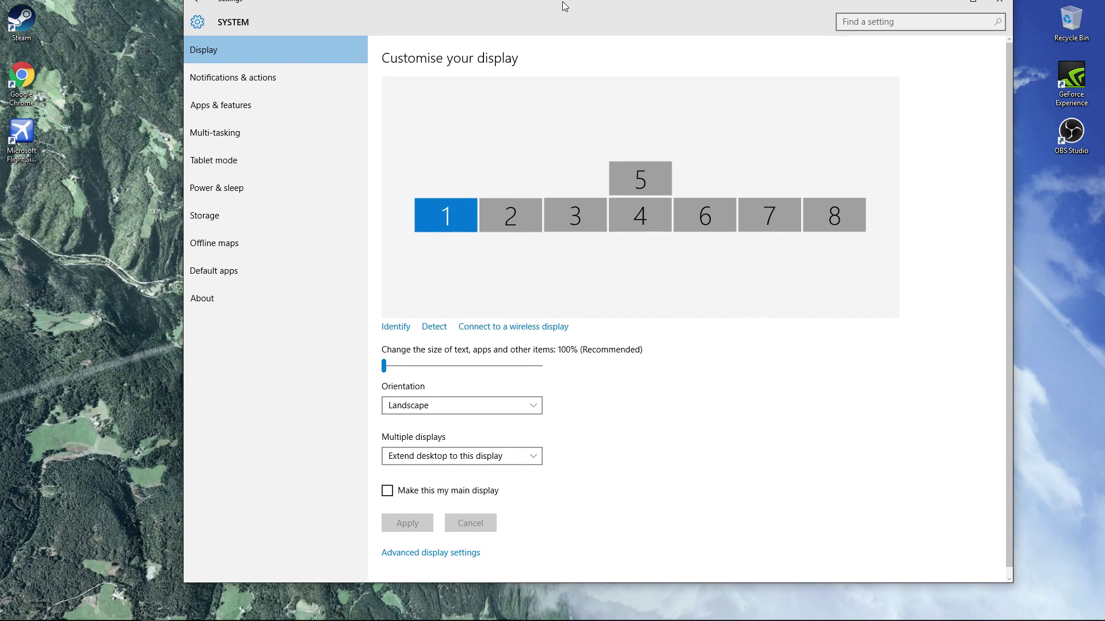
double_click(617, 7)
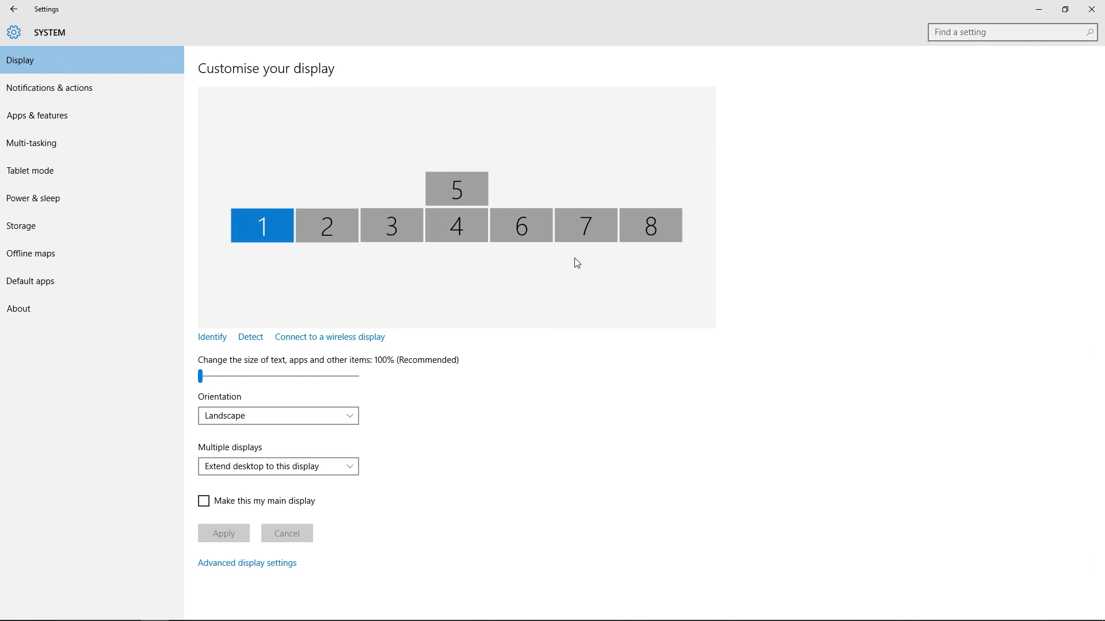
click(451, 217)
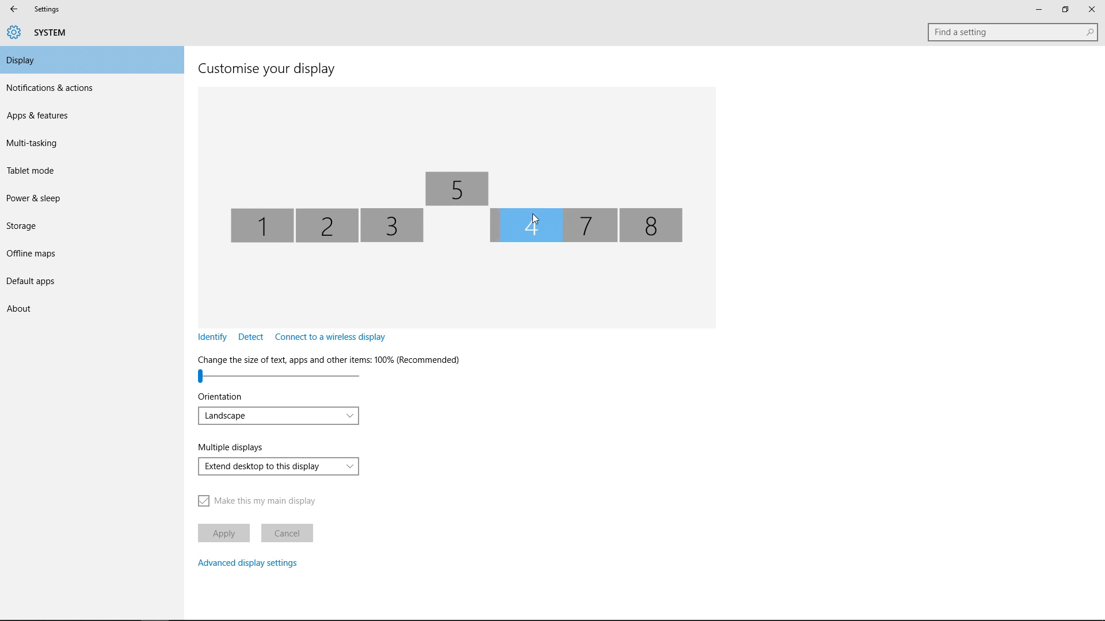
drag(552, 219, 479, 237)
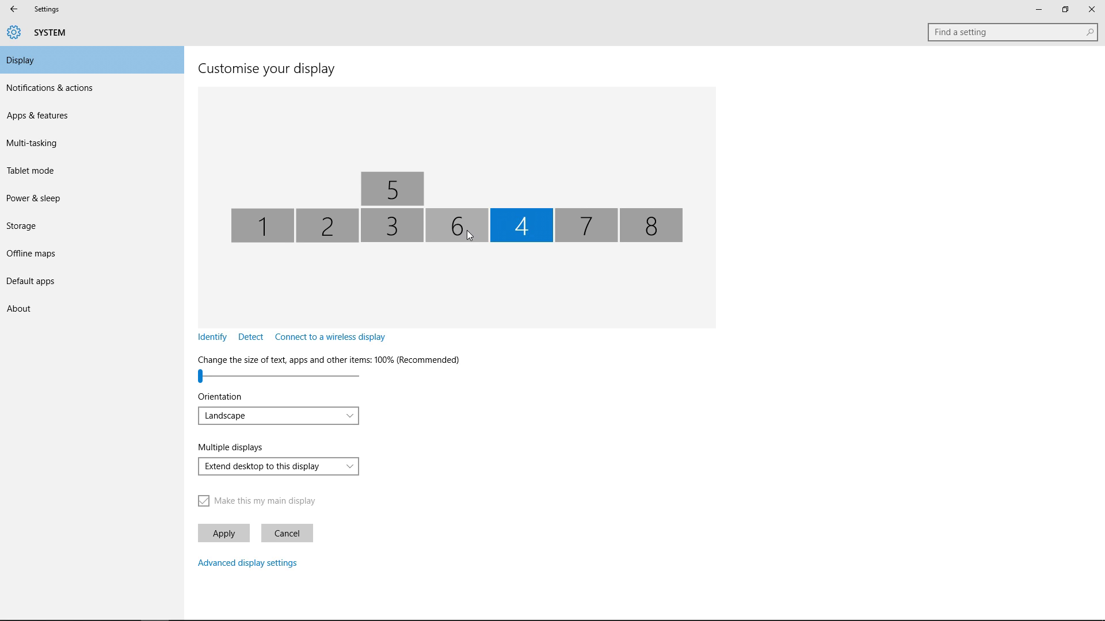
drag(442, 223, 444, 223)
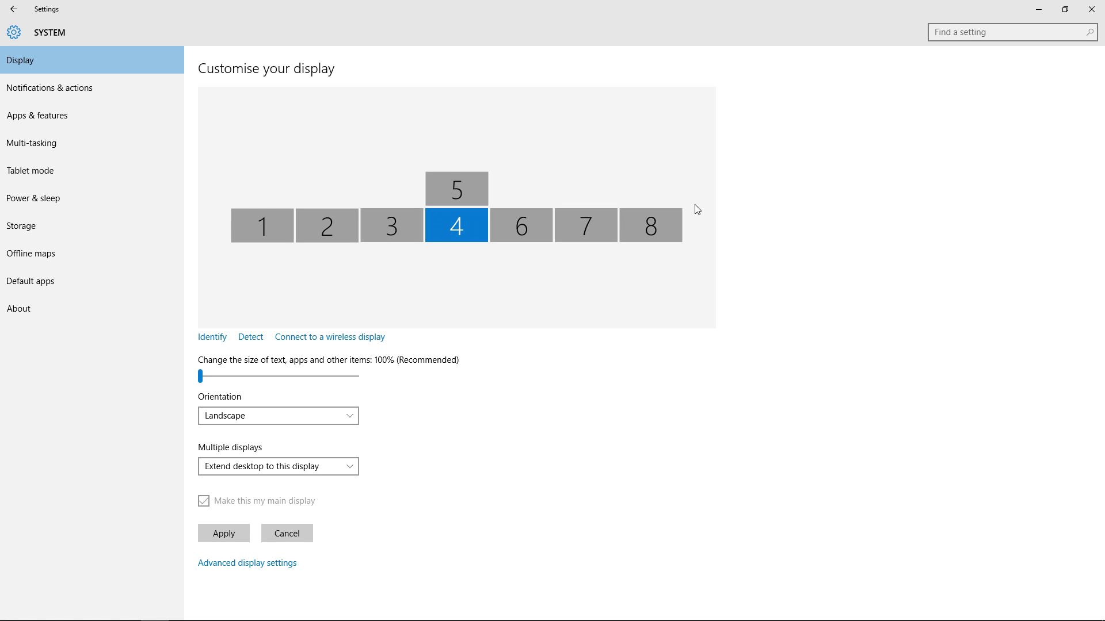
click(223, 528)
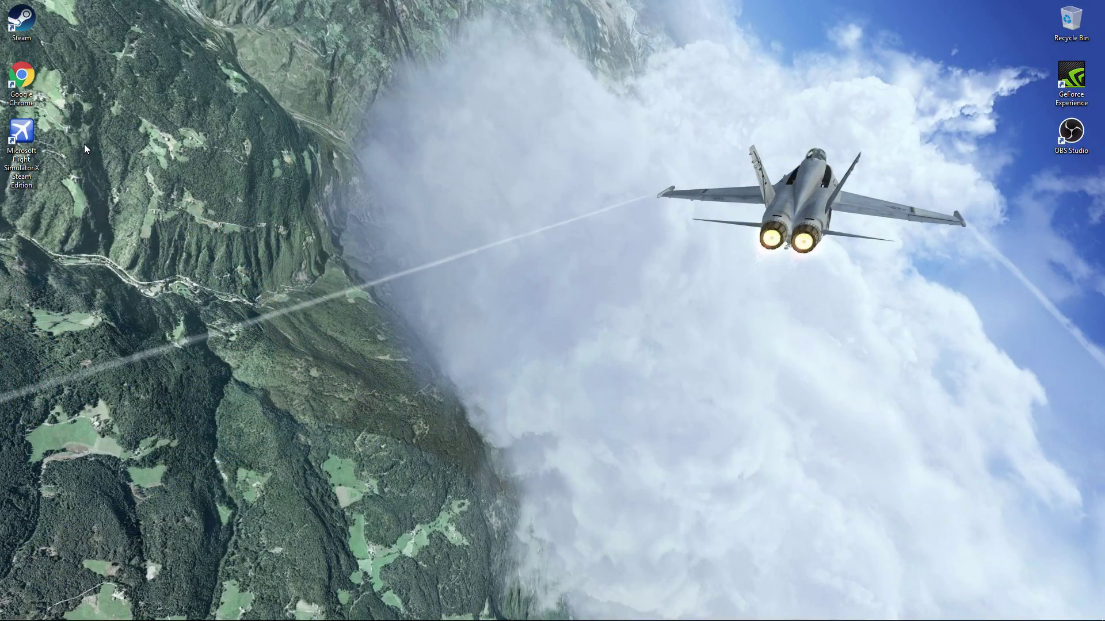
Launch Flight Simulator X and review the Aircraft and Graphics tabs of the Customize display settings
double_click(24, 130)
click(614, 326)
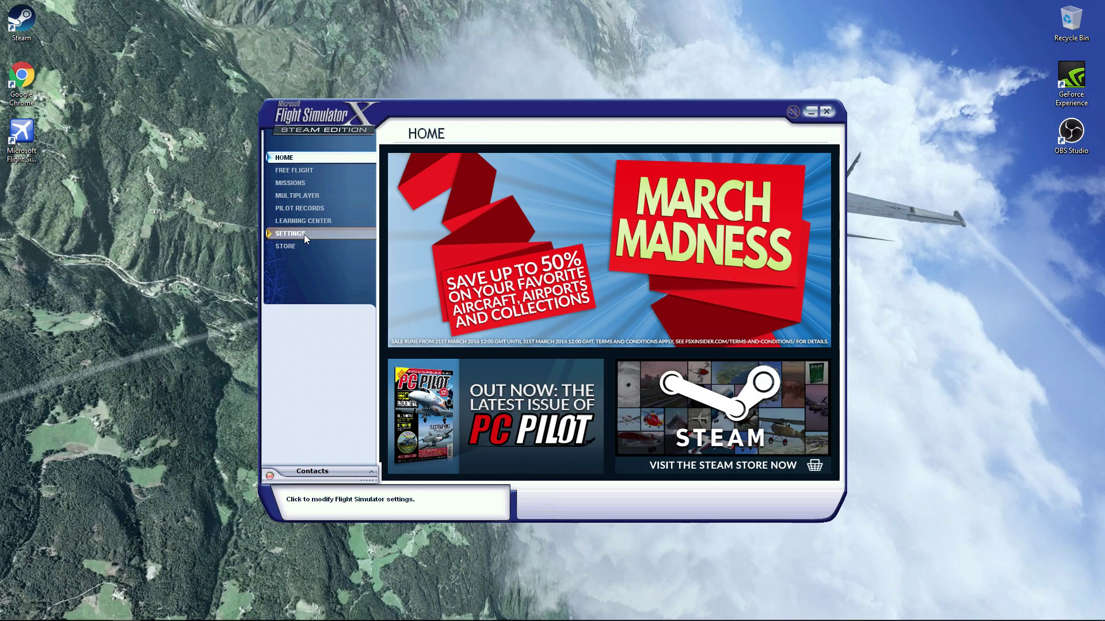
click(304, 234)
click(605, 441)
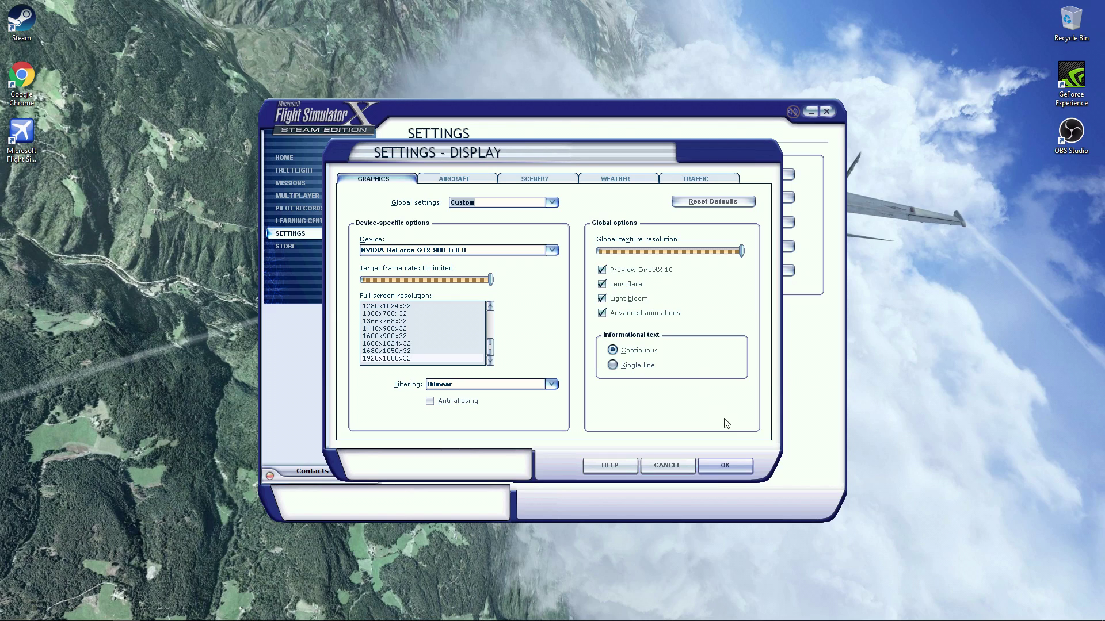
click(463, 179)
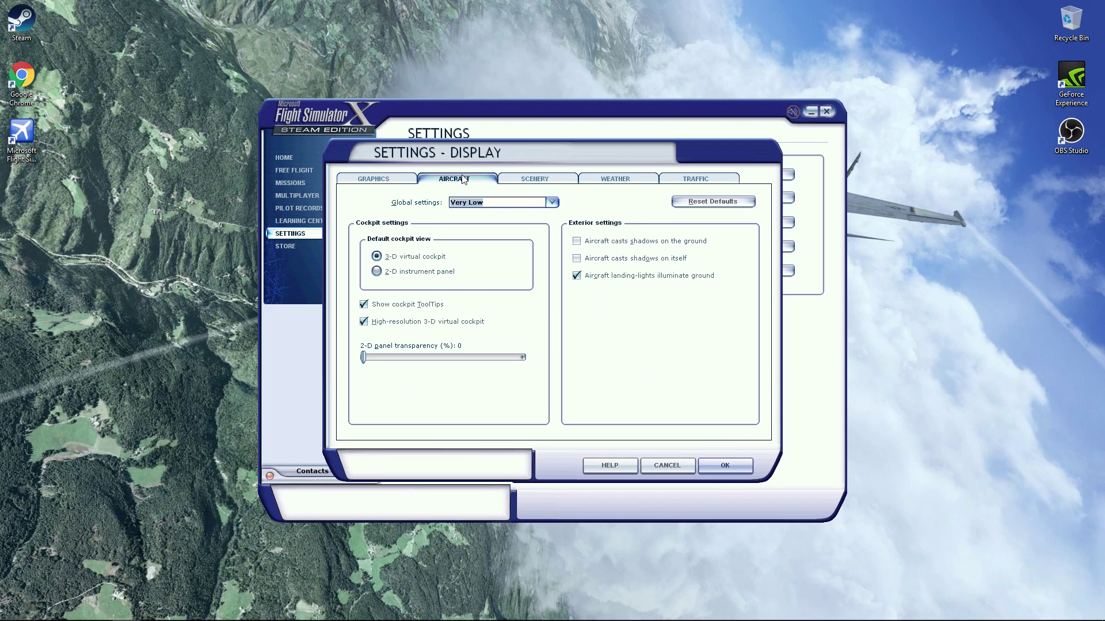
click(390, 181)
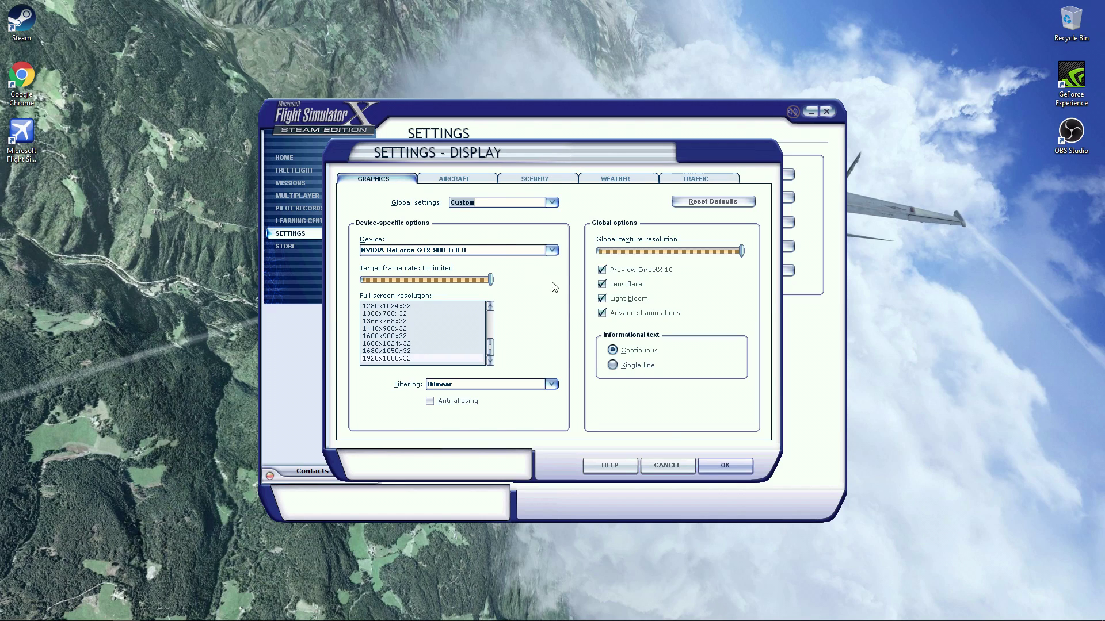
click(727, 466)
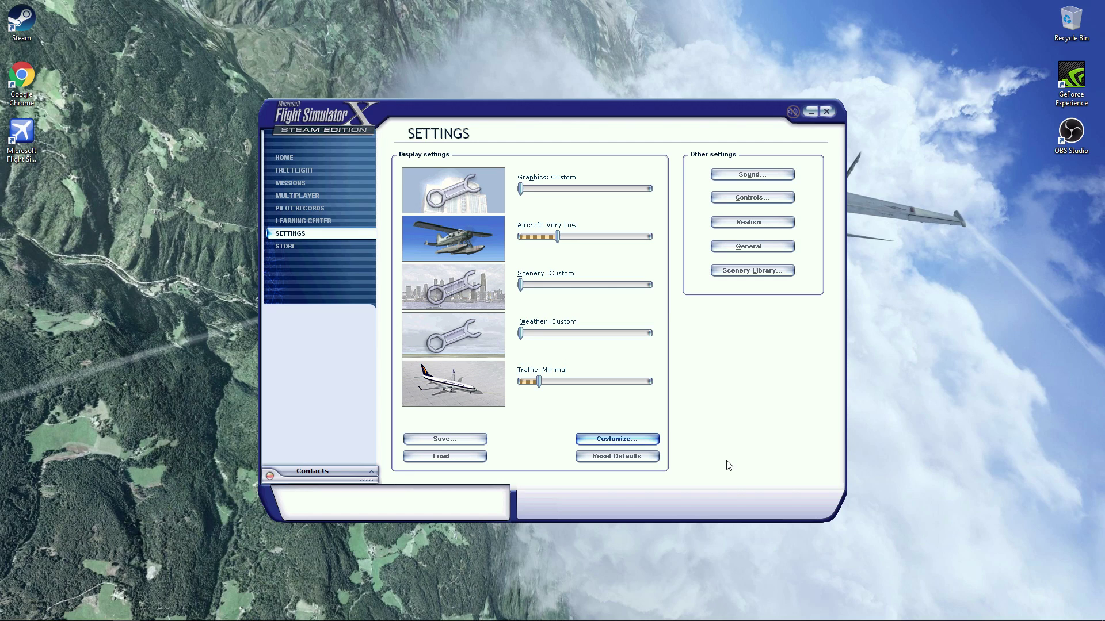
Choose the Airbus A321 as the Free Flight aircraft
click(351, 172)
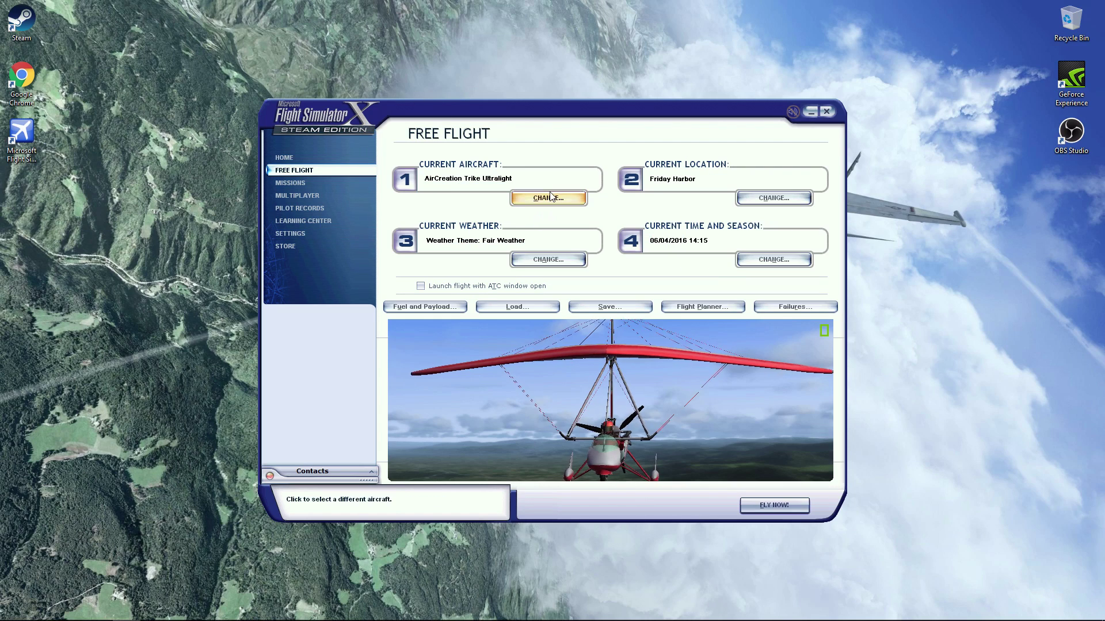
click(561, 197)
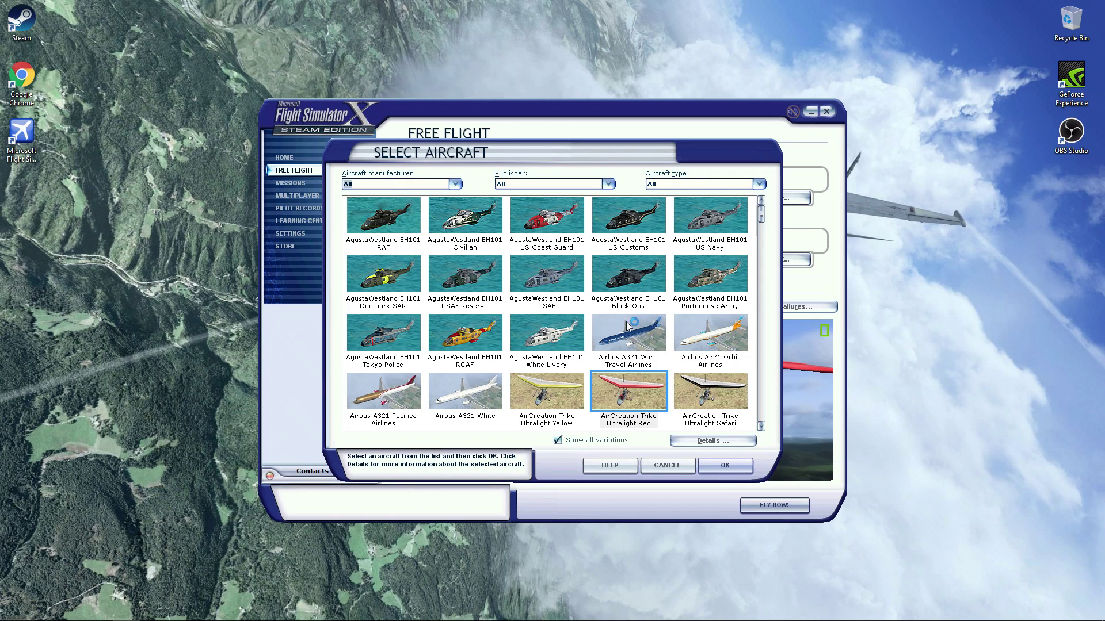
click(726, 464)
Set Manchester EGCC runway 24L as the starting position and start the flight
click(761, 194)
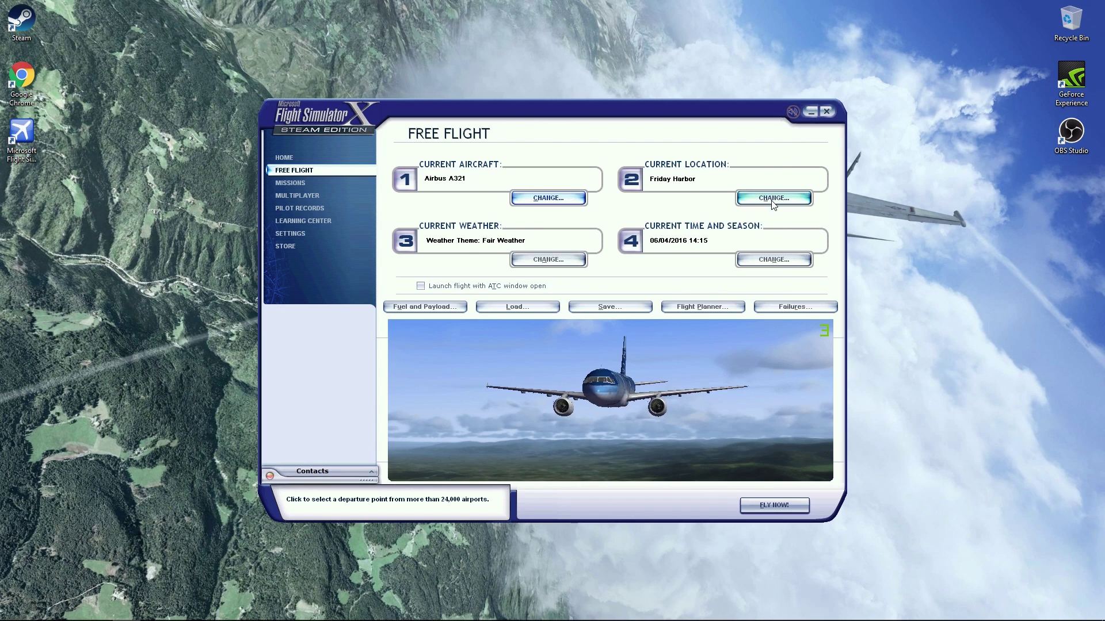
text(mancheste)
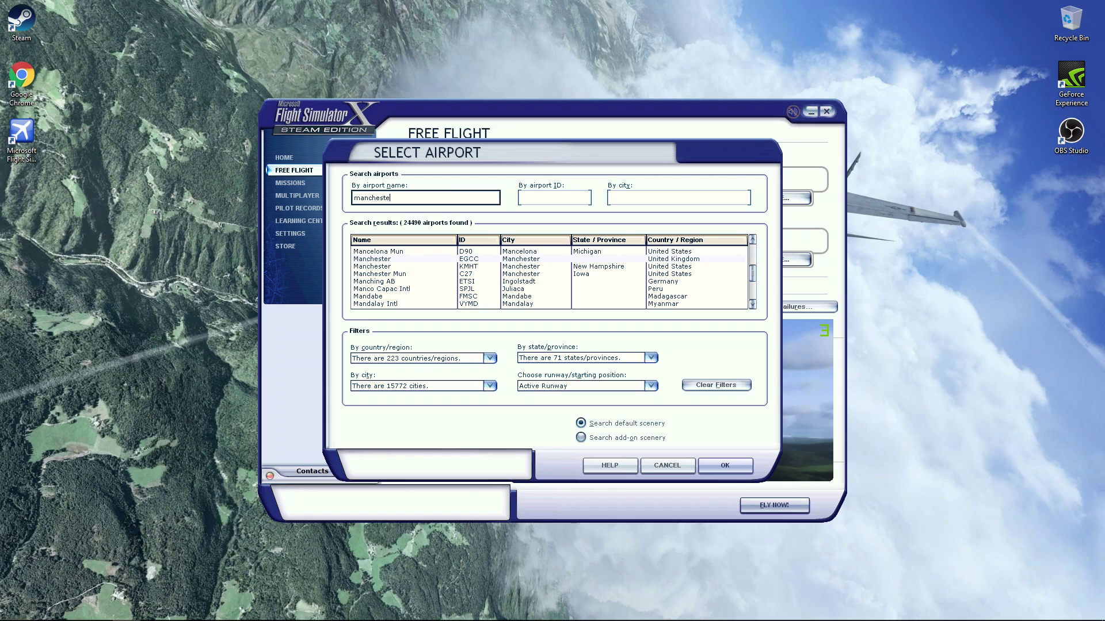
text(r)
click(420, 259)
click(579, 390)
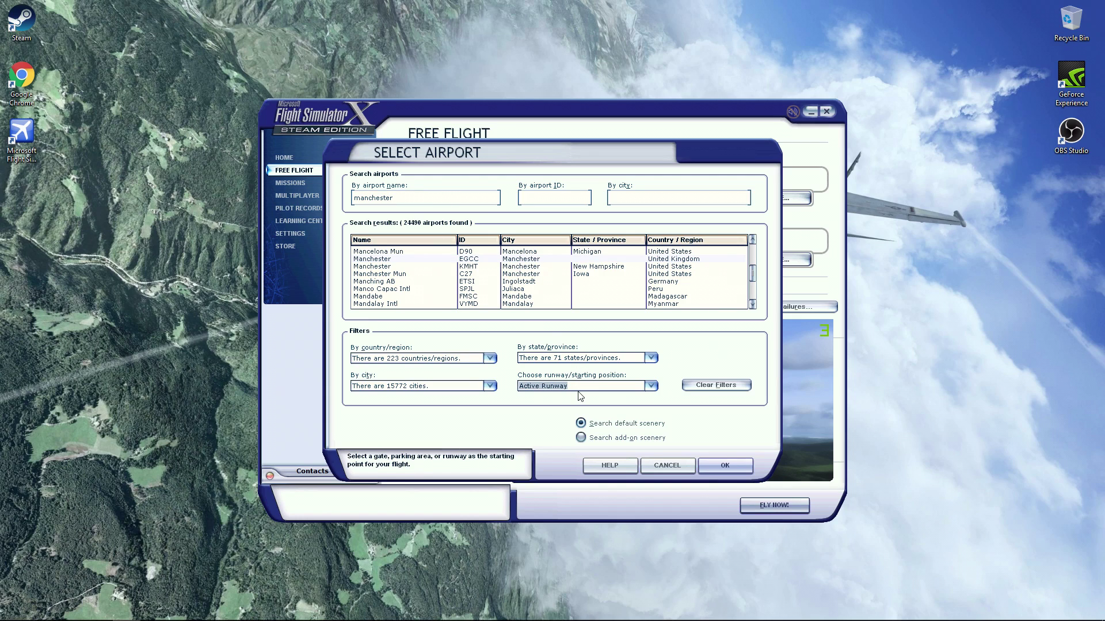
click(544, 388)
click(549, 405)
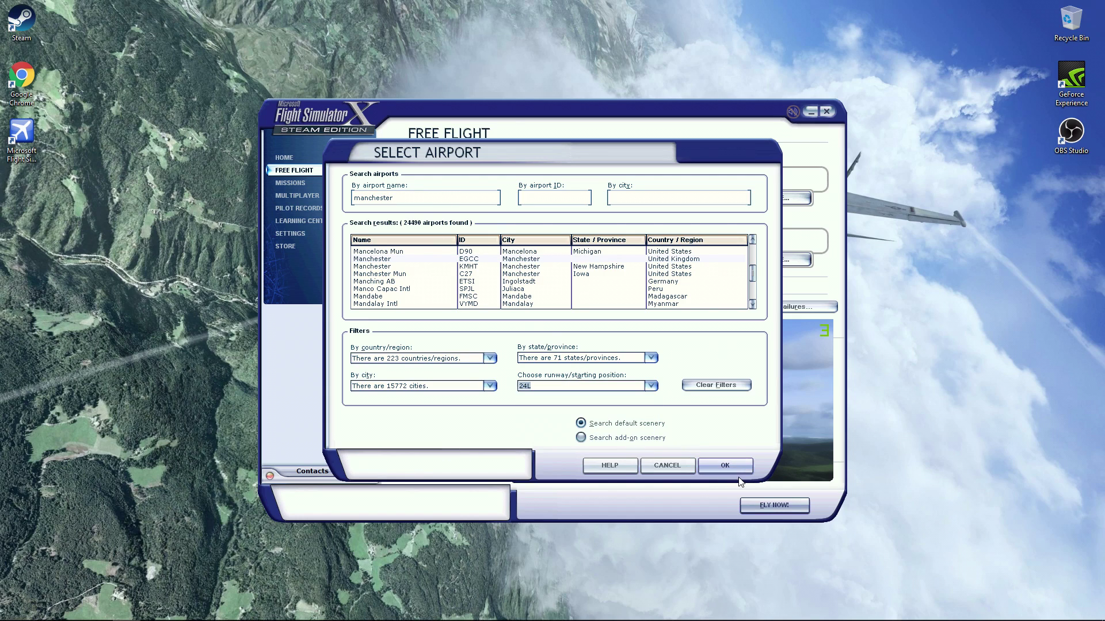
click(738, 475)
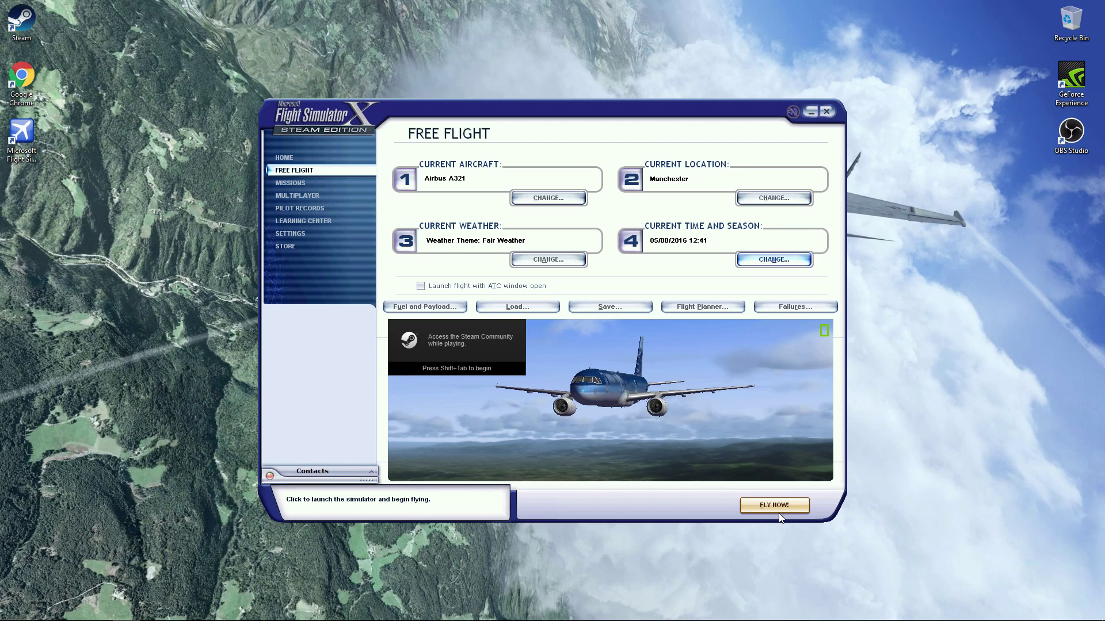
click(774, 503)
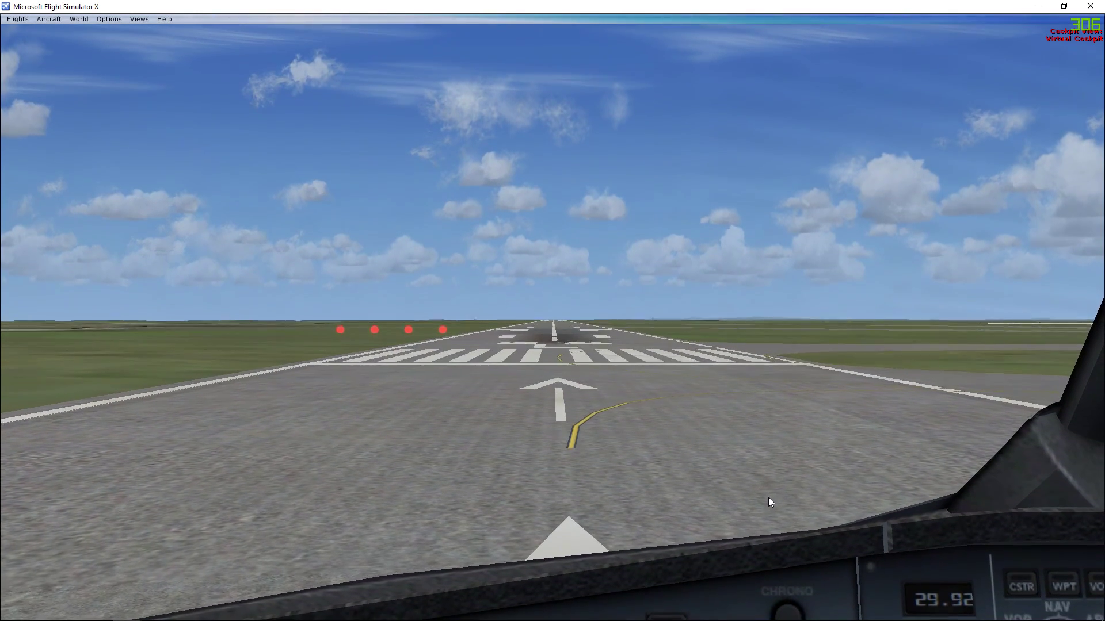
Pause the simulation and add two new Virtual Cockpit views
key(p)
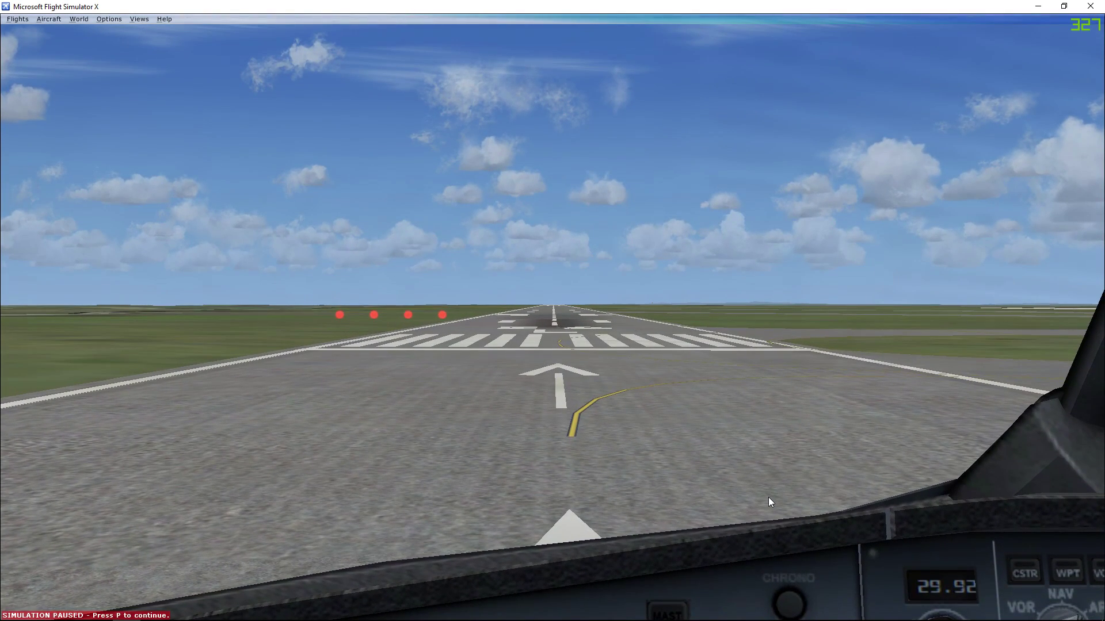
click(144, 19)
mouse_move(178, 88)
mouse_move(292, 99)
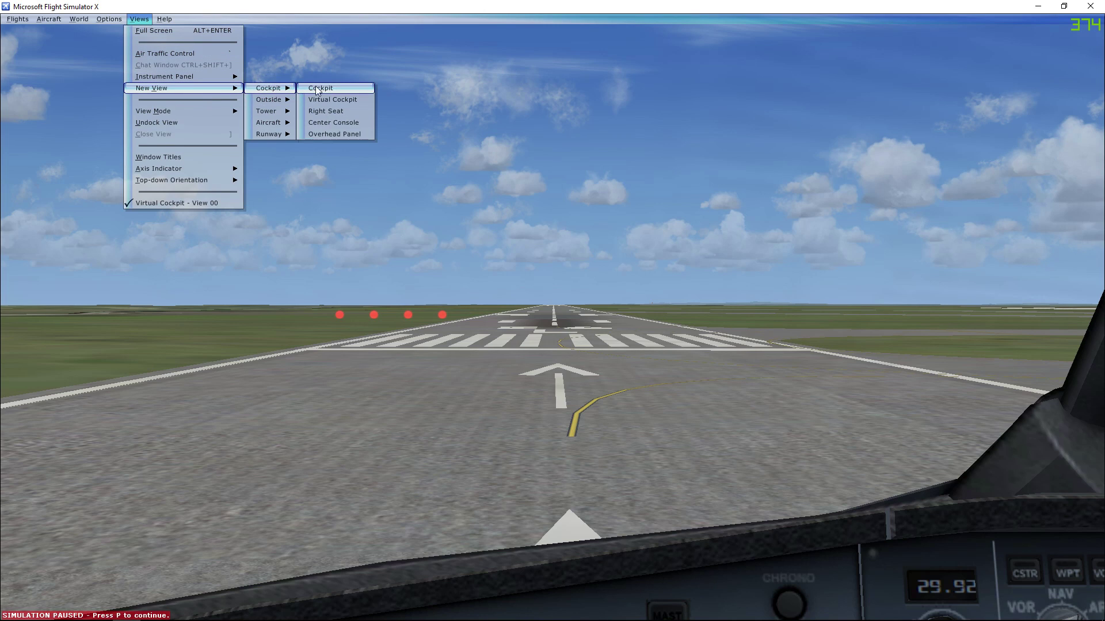
click(343, 96)
click(141, 19)
mouse_move(162, 76)
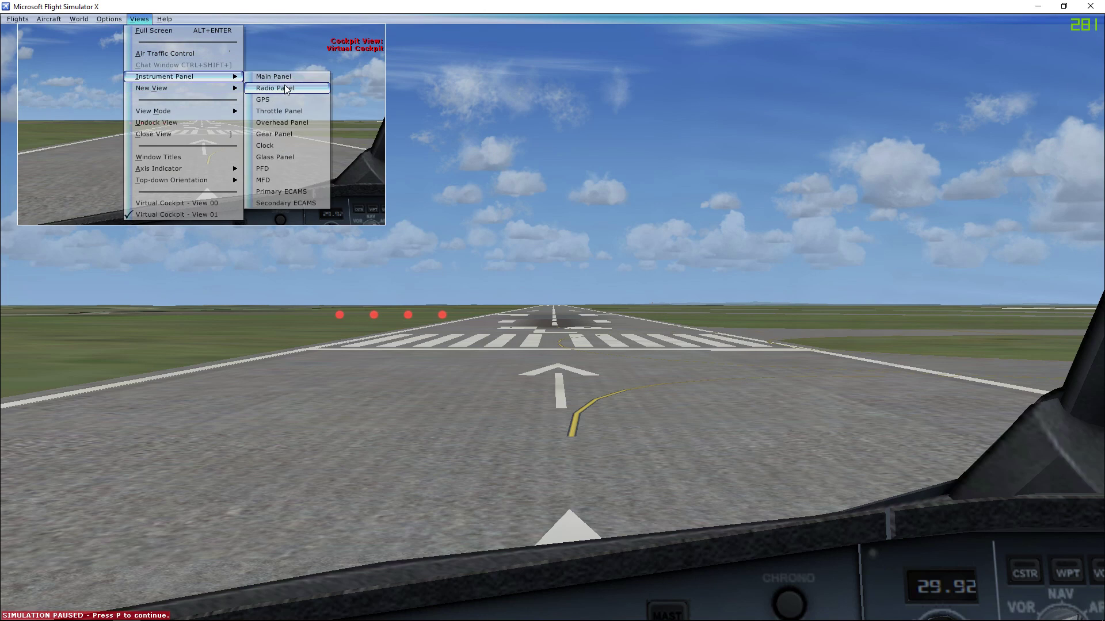
mouse_move(288, 88)
click(336, 100)
Add two more Virtual Cockpit views
click(140, 19)
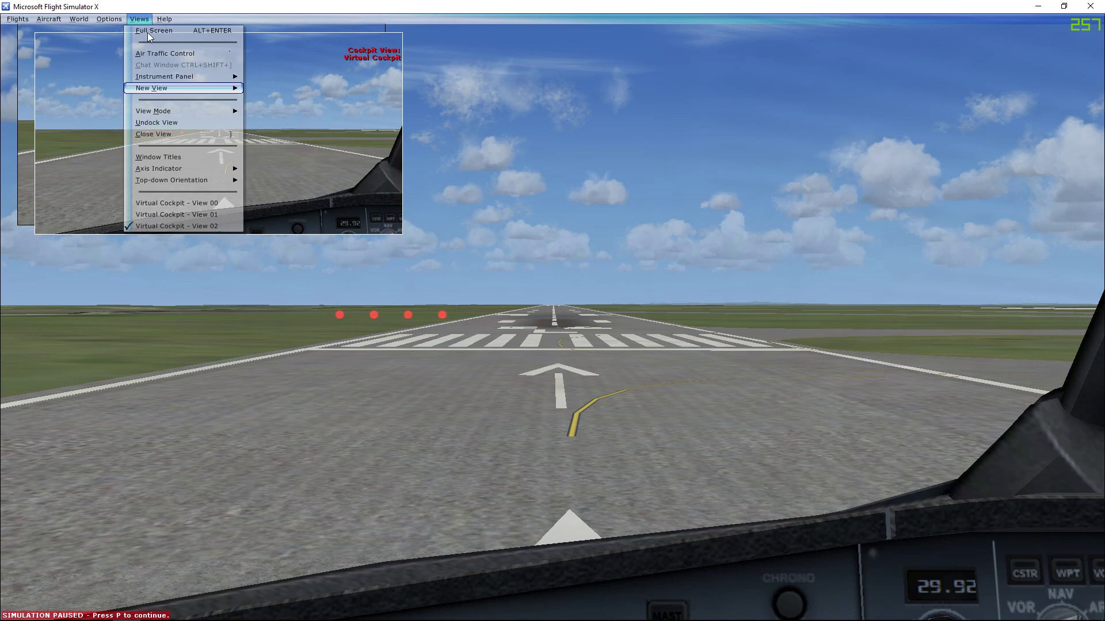
mouse_move(188, 87)
mouse_move(271, 87)
click(333, 97)
click(140, 19)
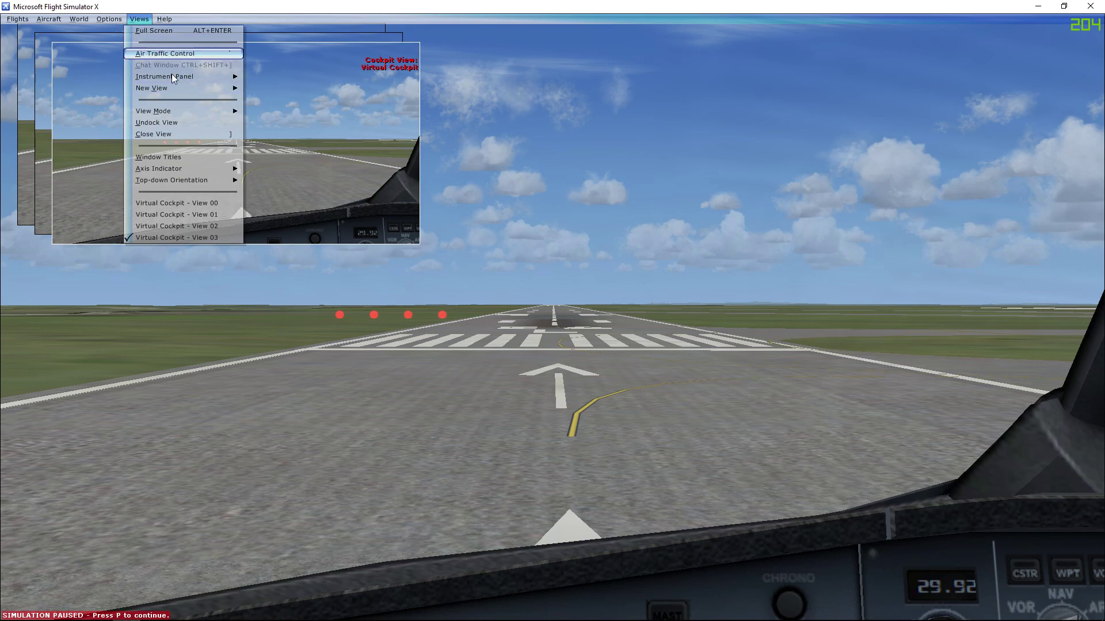
mouse_move(188, 86)
mouse_move(271, 87)
click(334, 98)
Add Right Side Window and Left Side Window wing views and hide the view name overlays
click(140, 19)
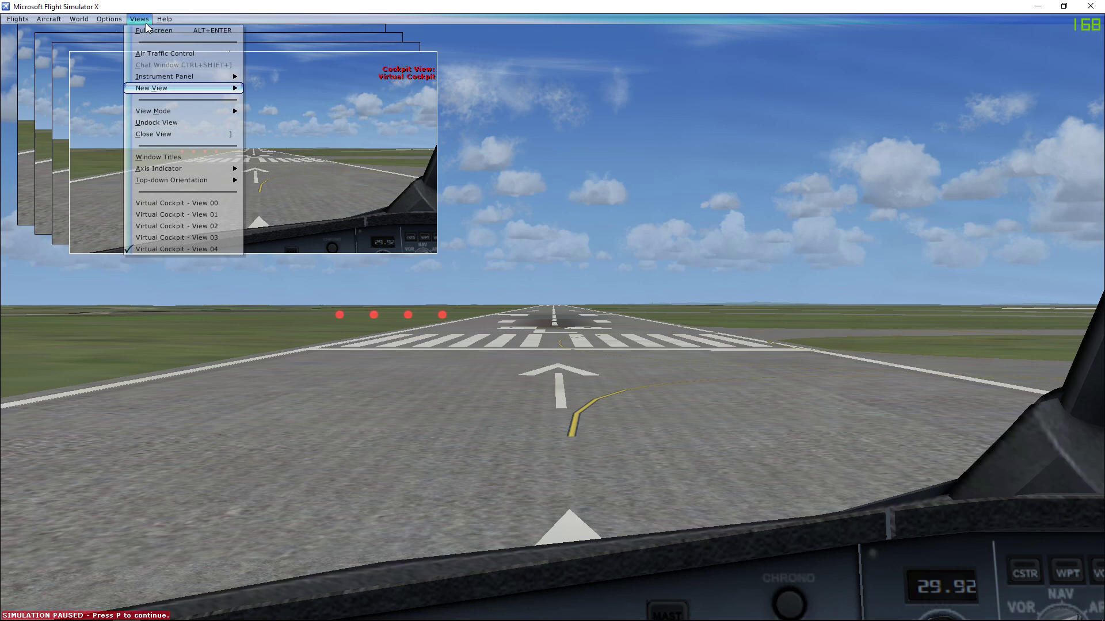
mouse_move(188, 88)
mouse_move(282, 123)
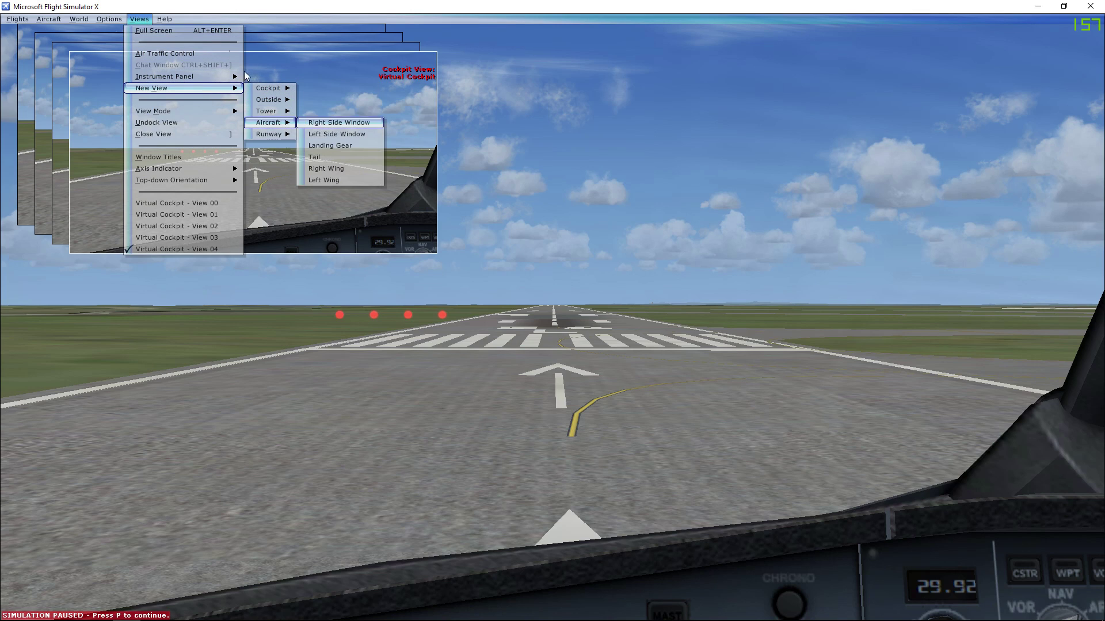
click(339, 123)
click(139, 19)
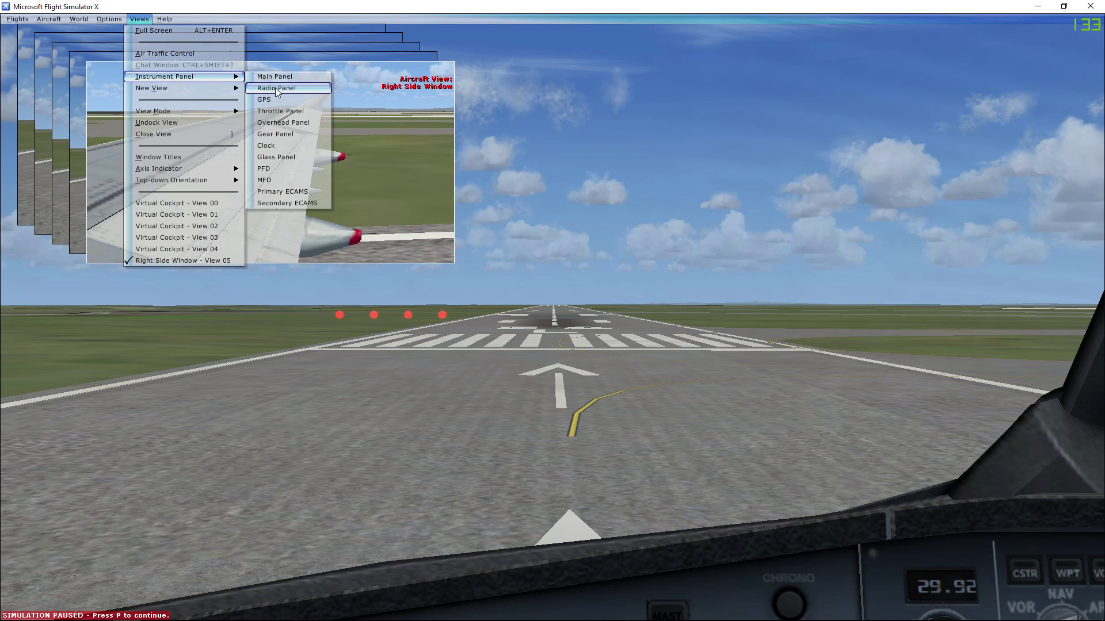
mouse_move(184, 88)
mouse_move(281, 113)
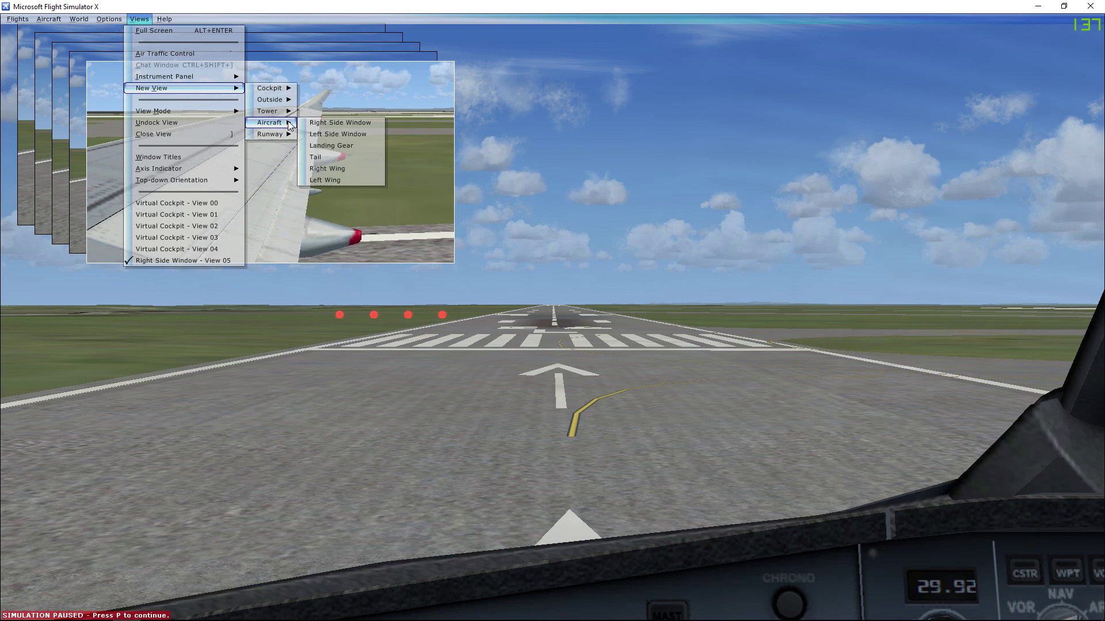
click(338, 136)
right_click(424, 169)
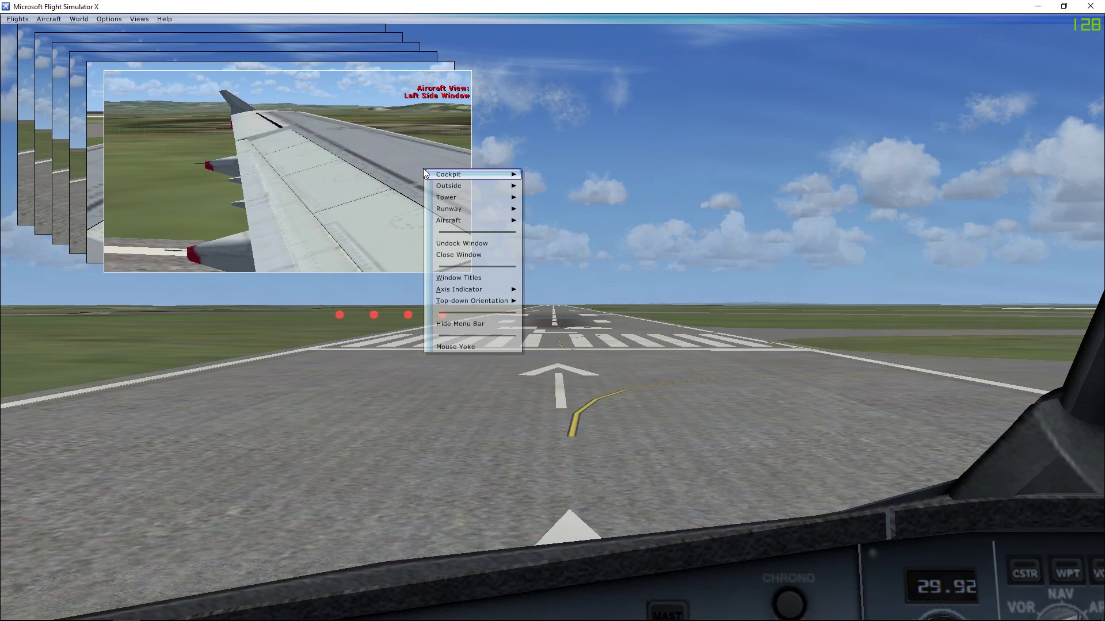
click(463, 244)
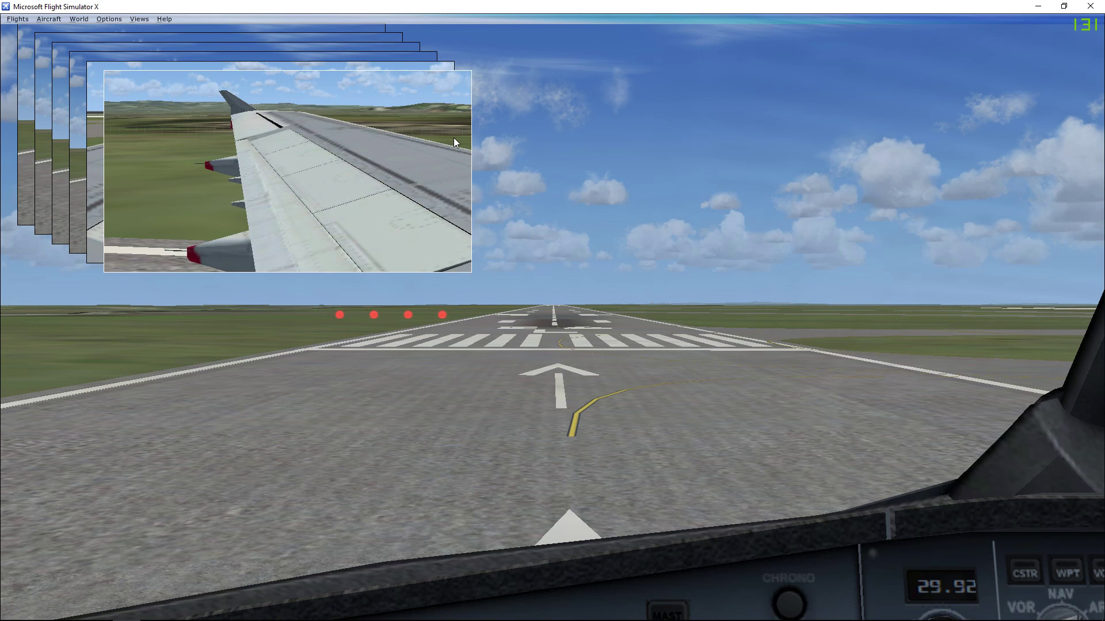
Undock the left and right wing views and move them to the top right and lower right
right_click(413, 177)
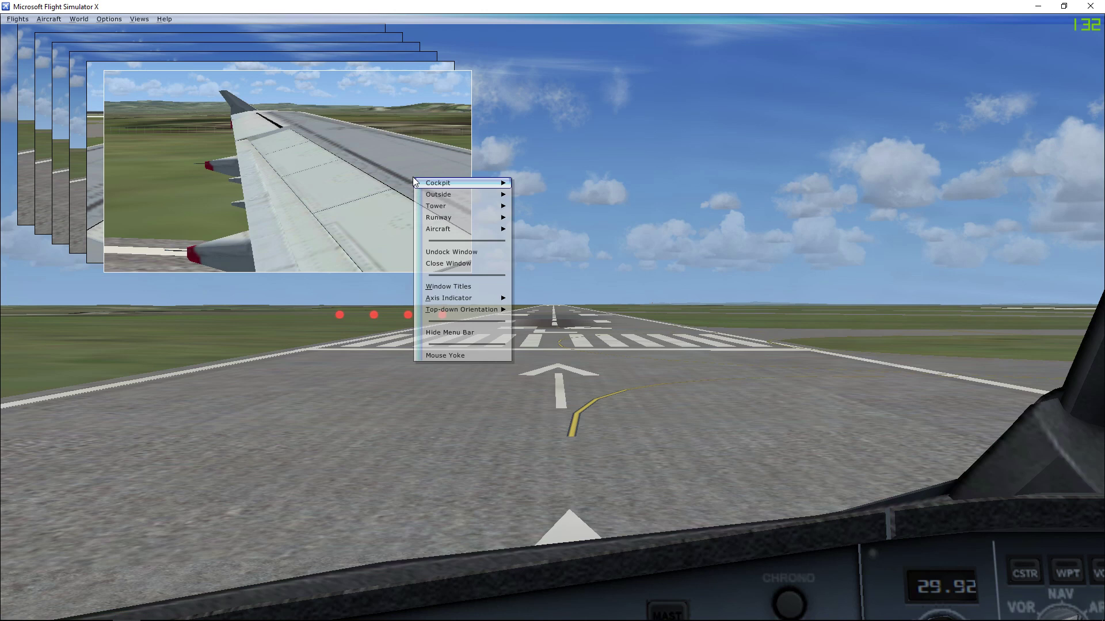
click(456, 255)
drag(337, 63, 910, 40)
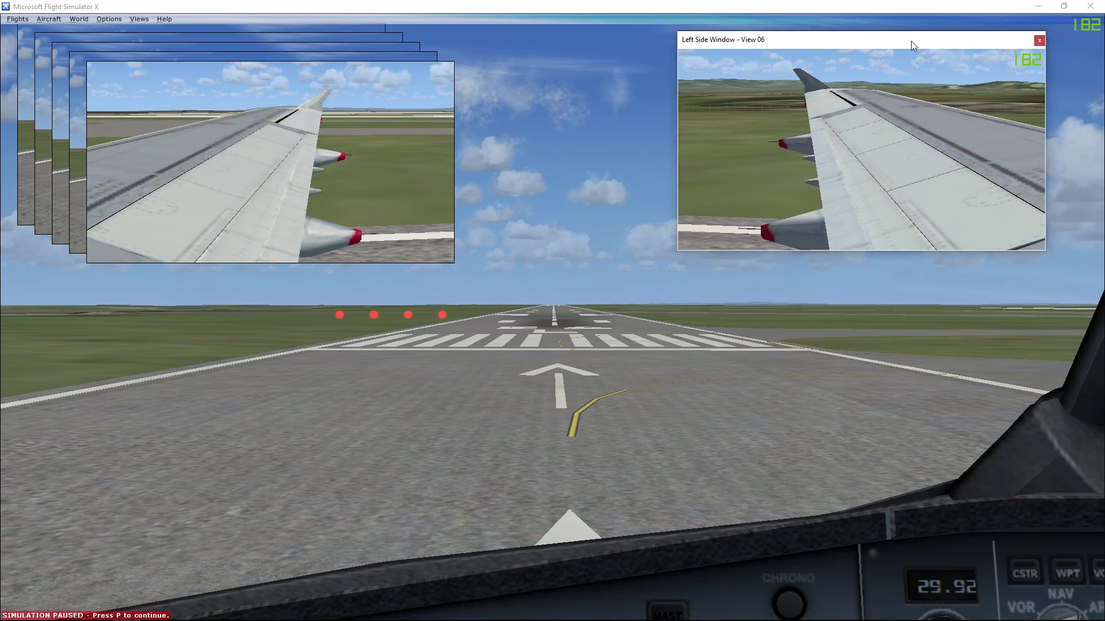
right_click(455, 155)
click(437, 226)
drag(377, 53, 973, 309)
Undock the Virtual Cockpit views, moving Virtual Cockpit View 03 up and right
right_click(302, 133)
click(344, 214)
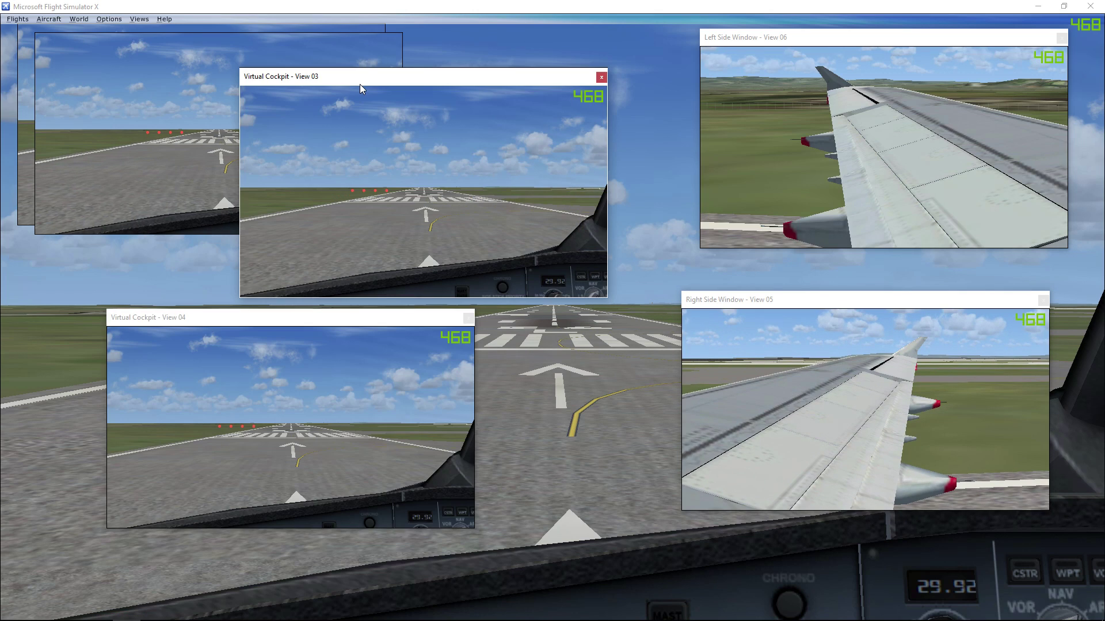
drag(360, 84, 604, 64)
right_click(319, 92)
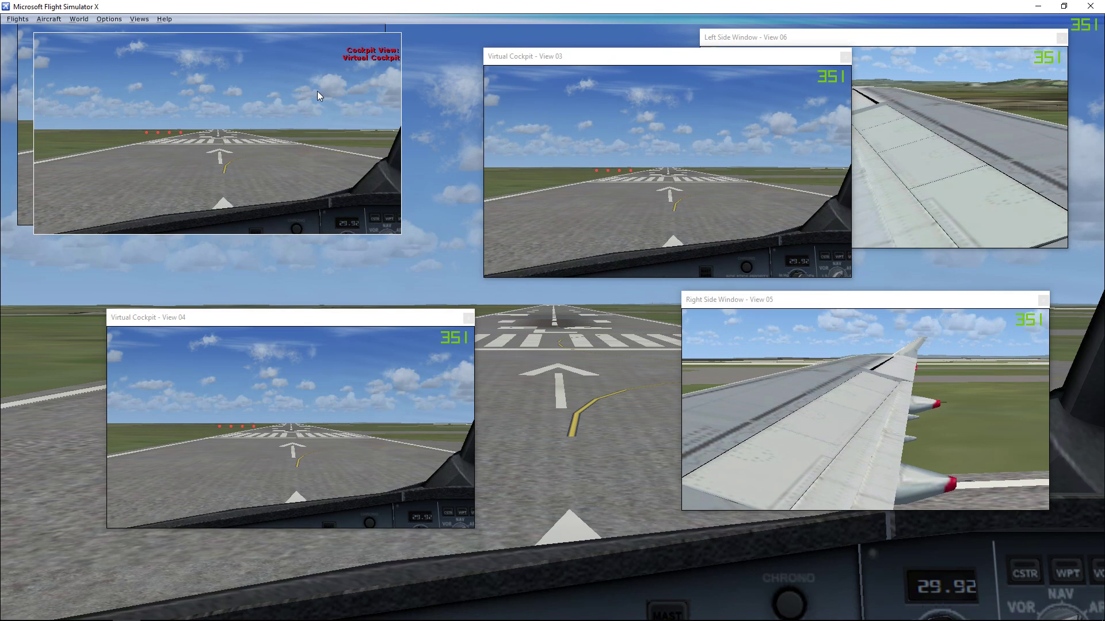
click(355, 166)
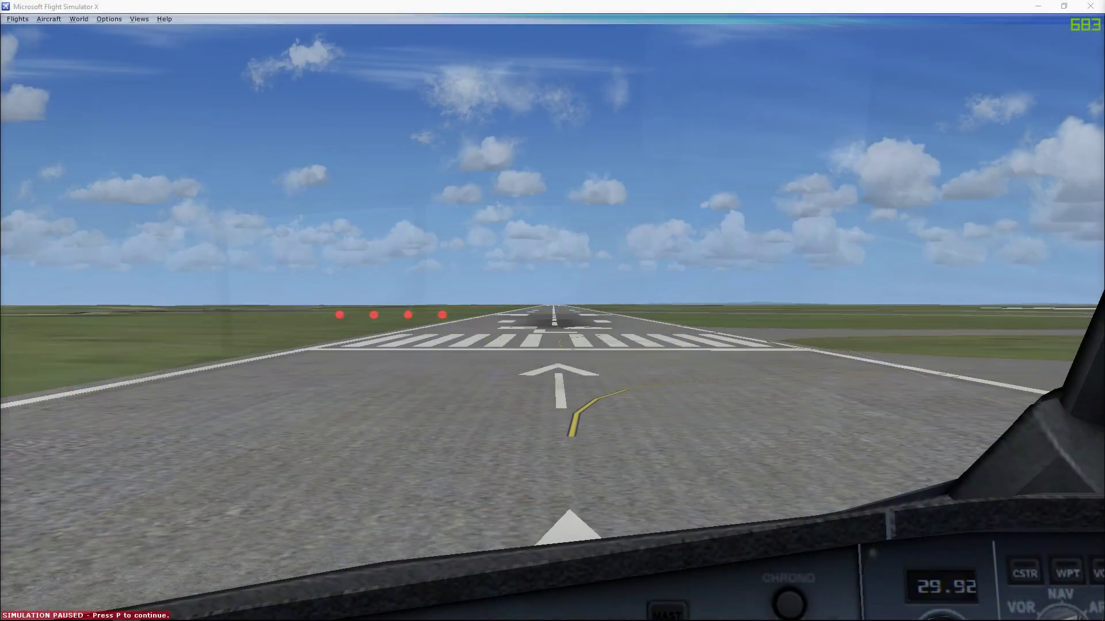
Pause the simulator and bring Windows Display settings up over the desktop
key(p)
click(1037, 7)
right_click(677, 202)
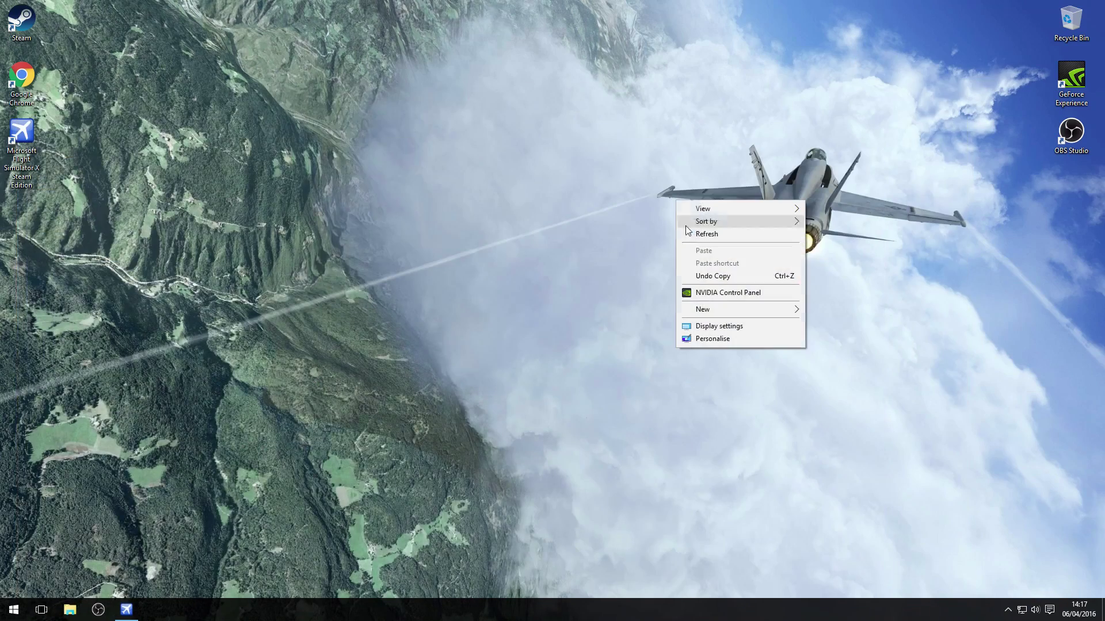
click(716, 327)
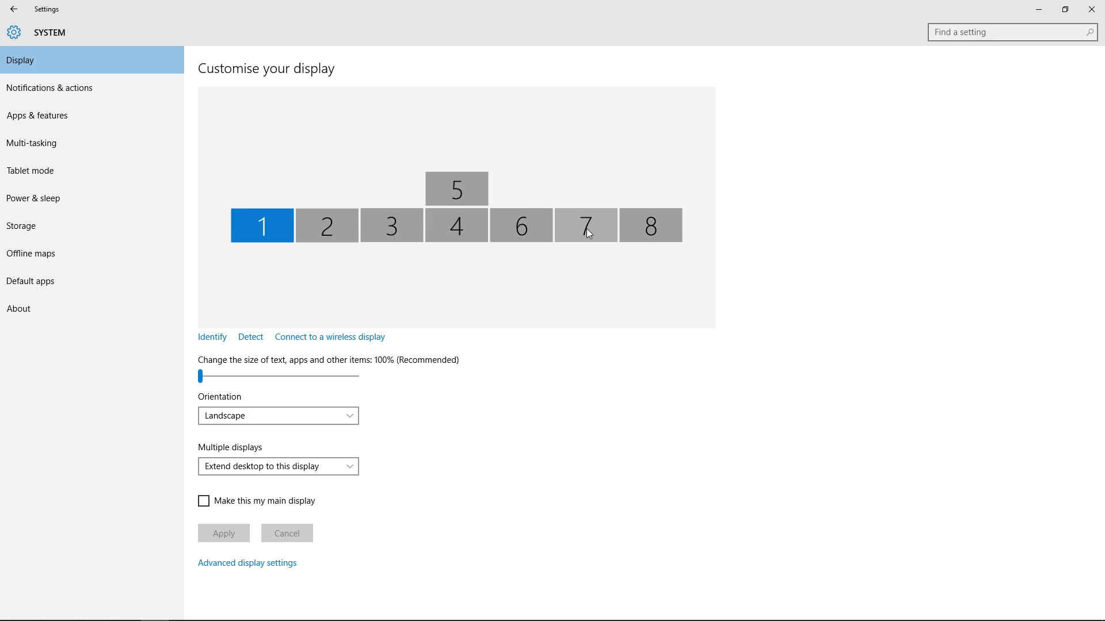
click(1038, 9)
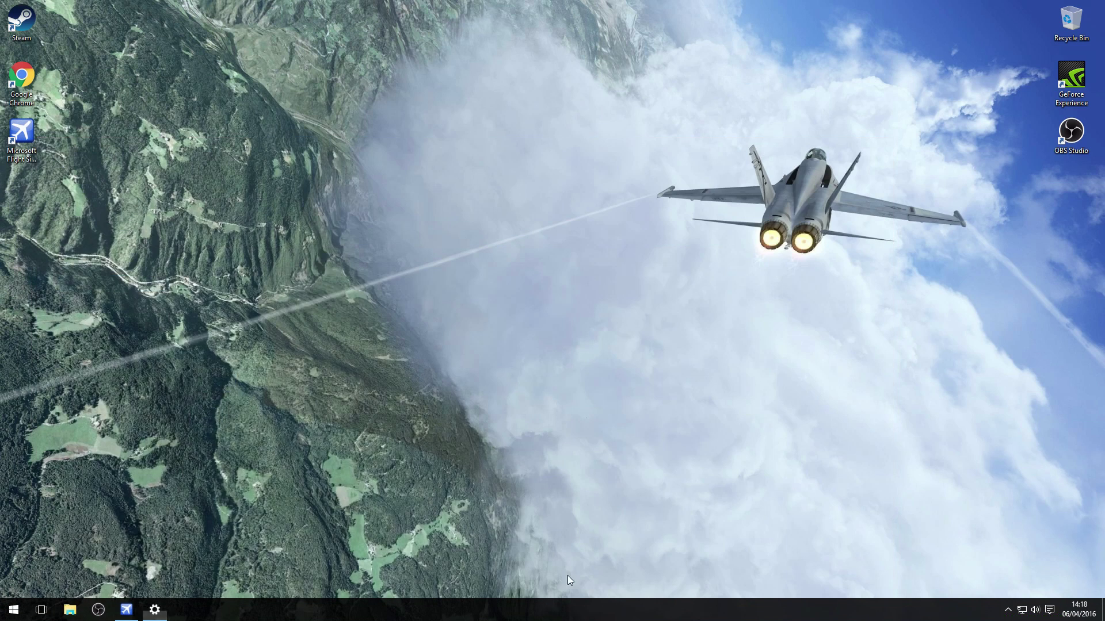
click(119, 613)
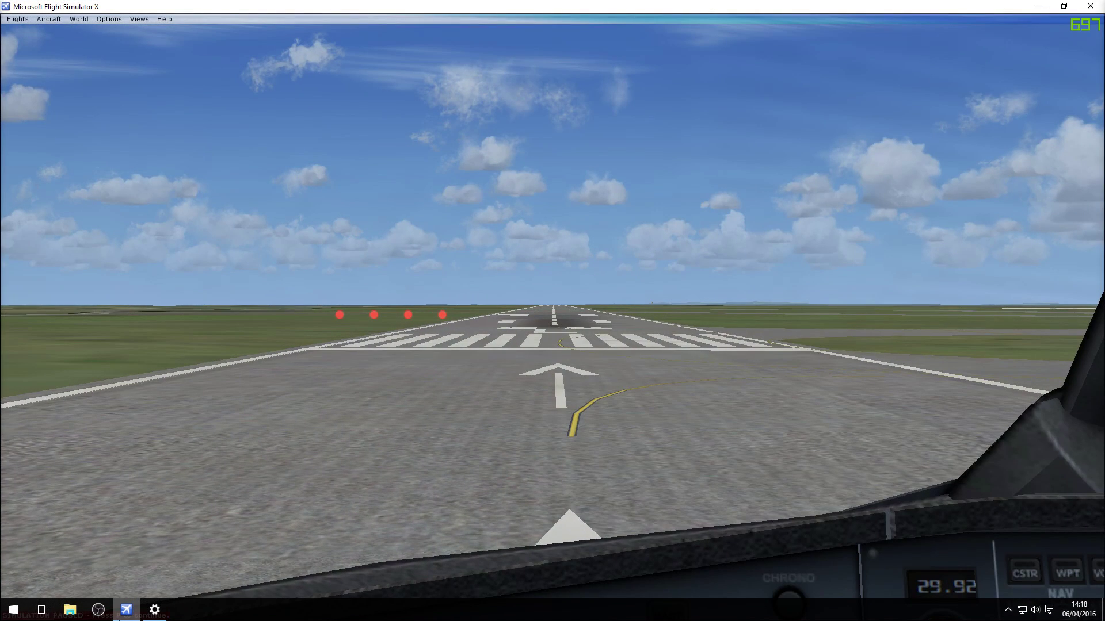
key(super+d)
click(152, 619)
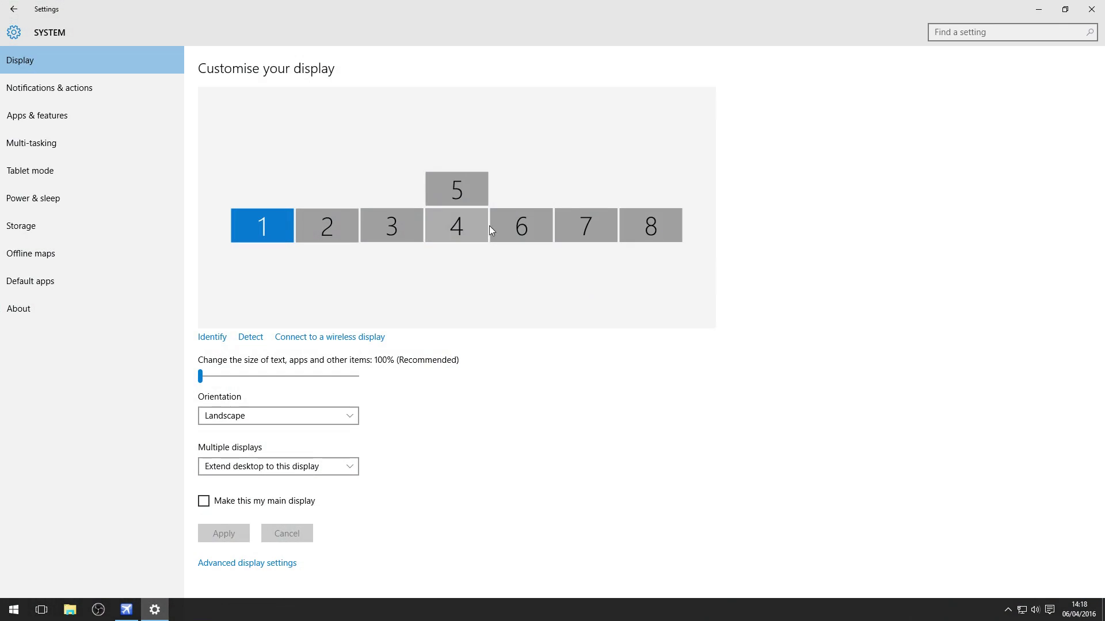
Set displays 6 and 8 to 'Disconnect this display' and confirm the prompt
click(501, 228)
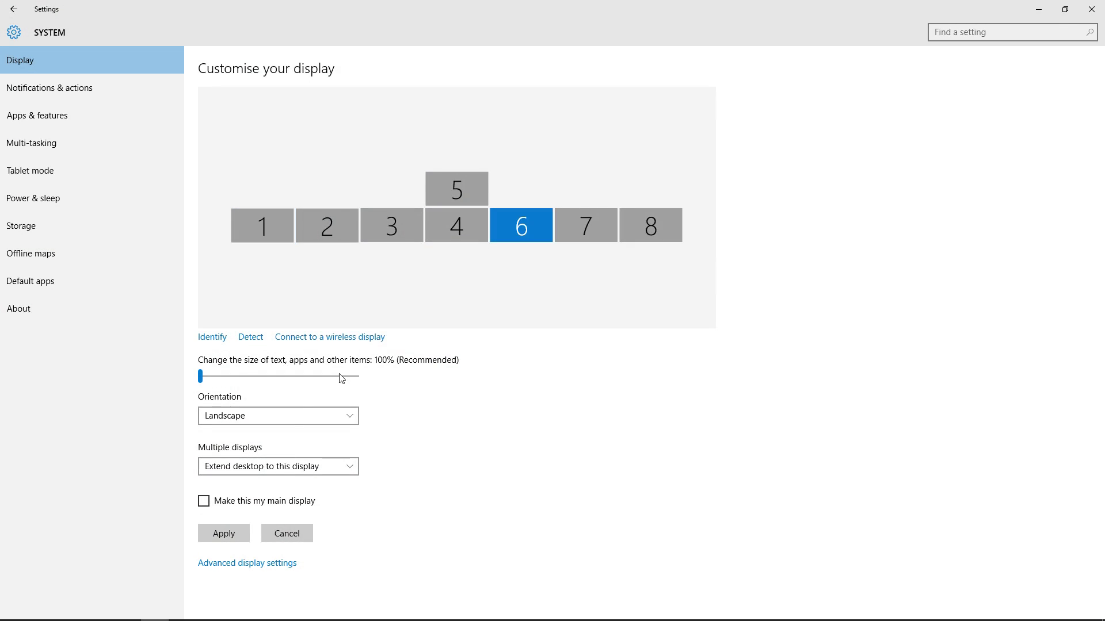
click(288, 470)
click(271, 485)
click(599, 226)
click(280, 470)
click(279, 483)
click(304, 470)
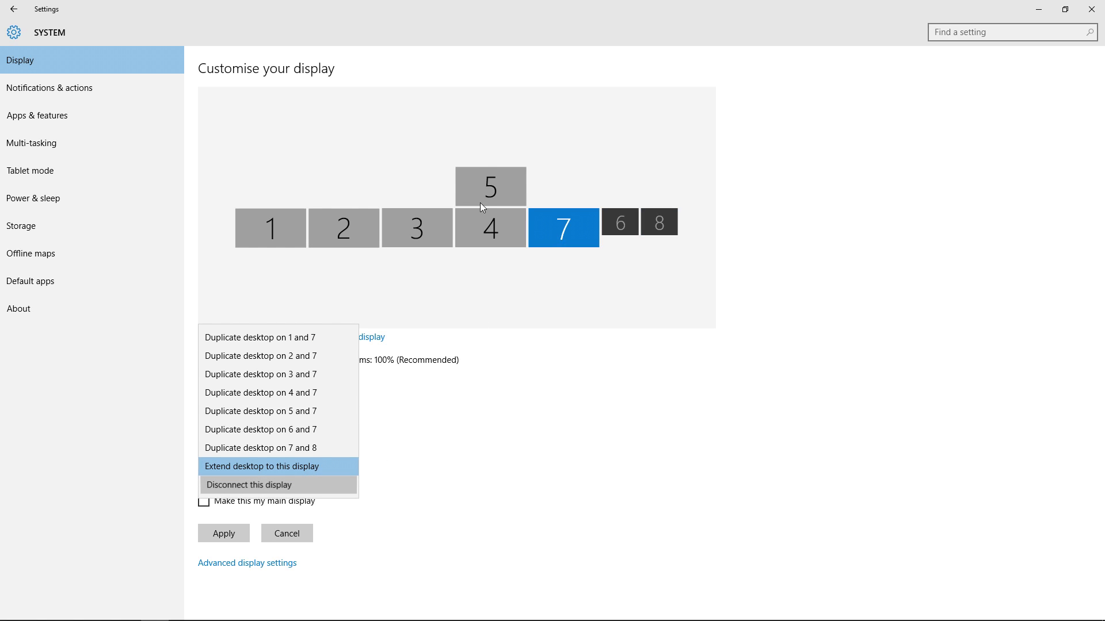
key(Return)
Disconnect display 5, apply the new arrangement, and close Settings
click(508, 178)
click(270, 470)
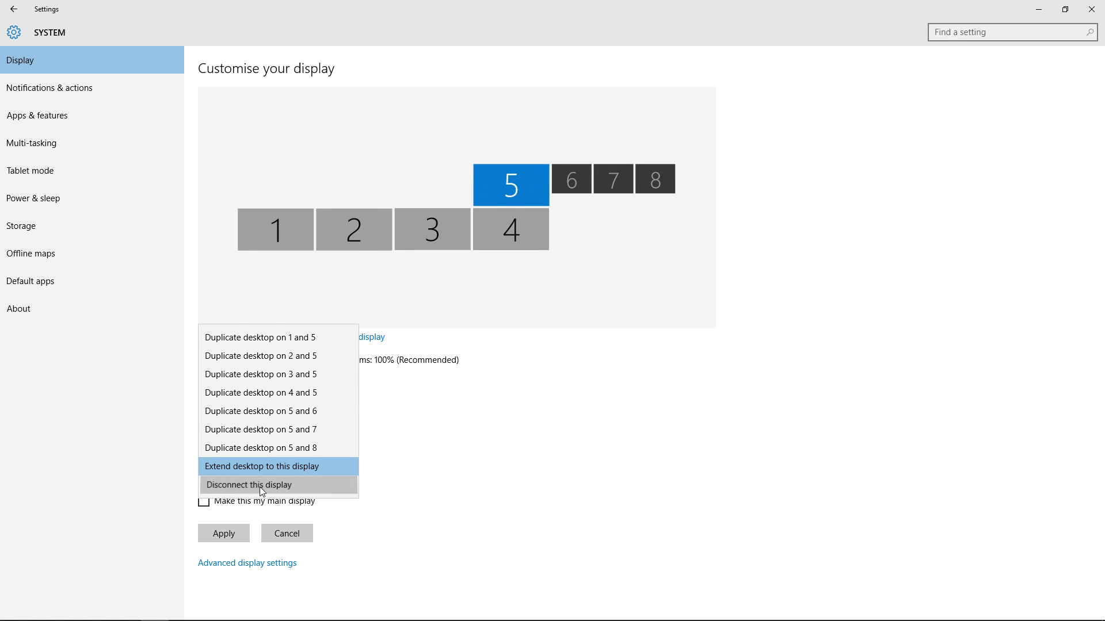
click(269, 484)
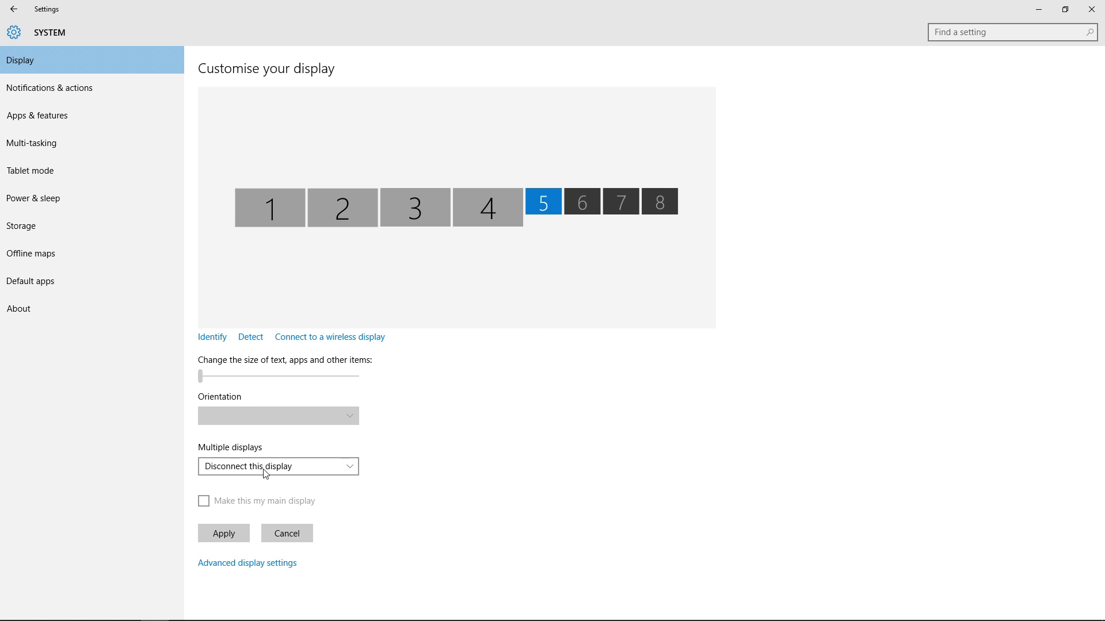
click(225, 535)
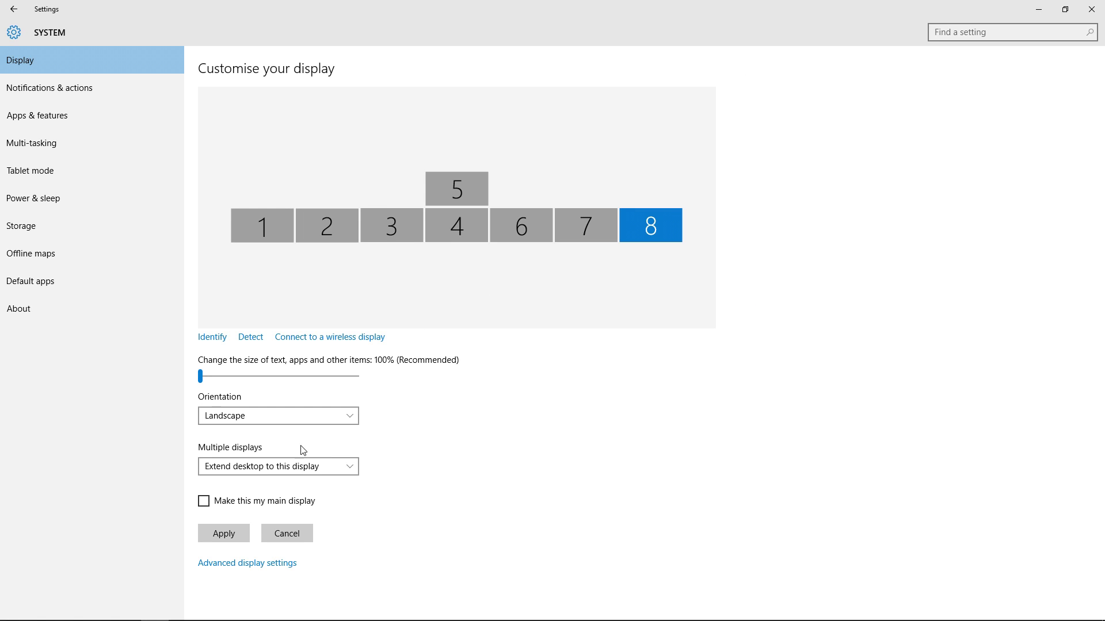
click(1085, 11)
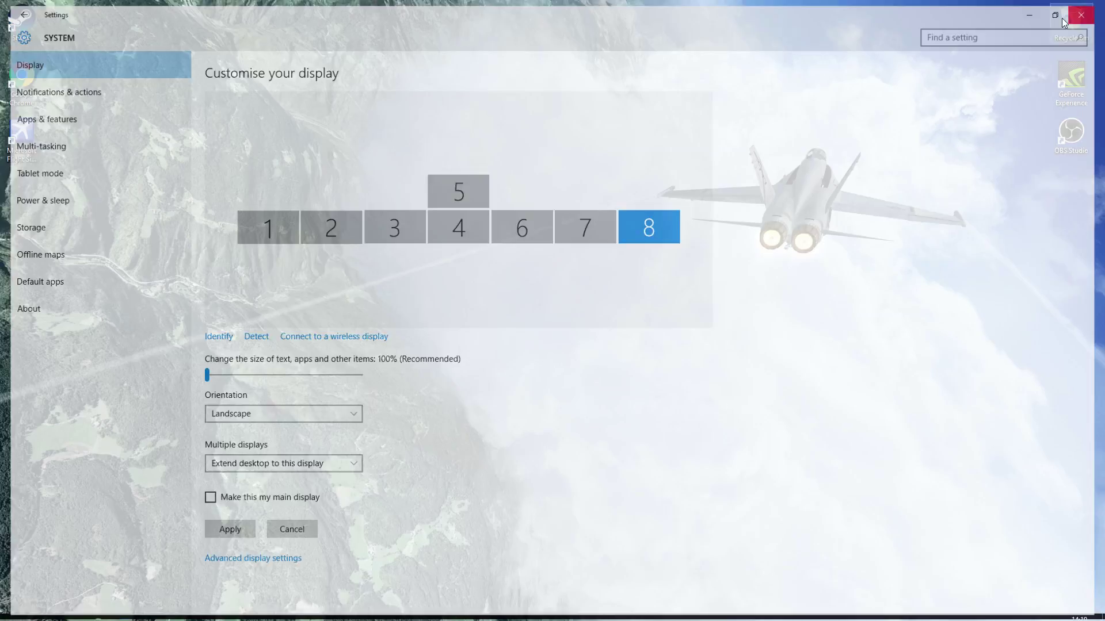
Restore Flight Simulator X from the taskbar and zoom the virtual cockpit out with minus
click(127, 609)
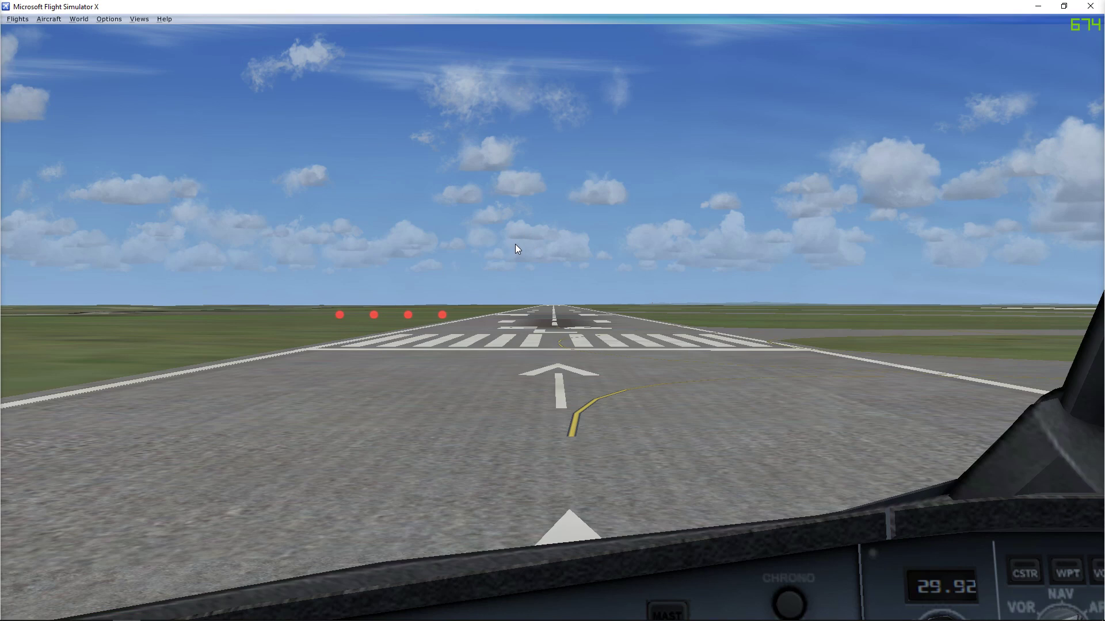
key(minus)
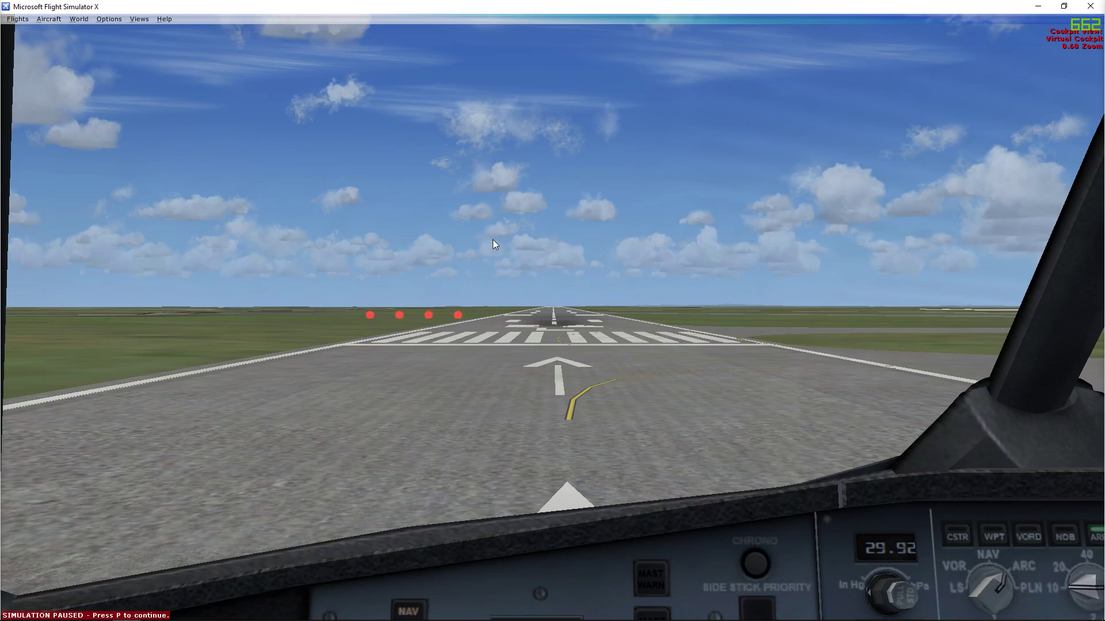
Shift the cockpit eyepoint right six times with Ctrl+Shift+Enter, toggling pause with P
key(p)
key(ctrl+shift+Return)
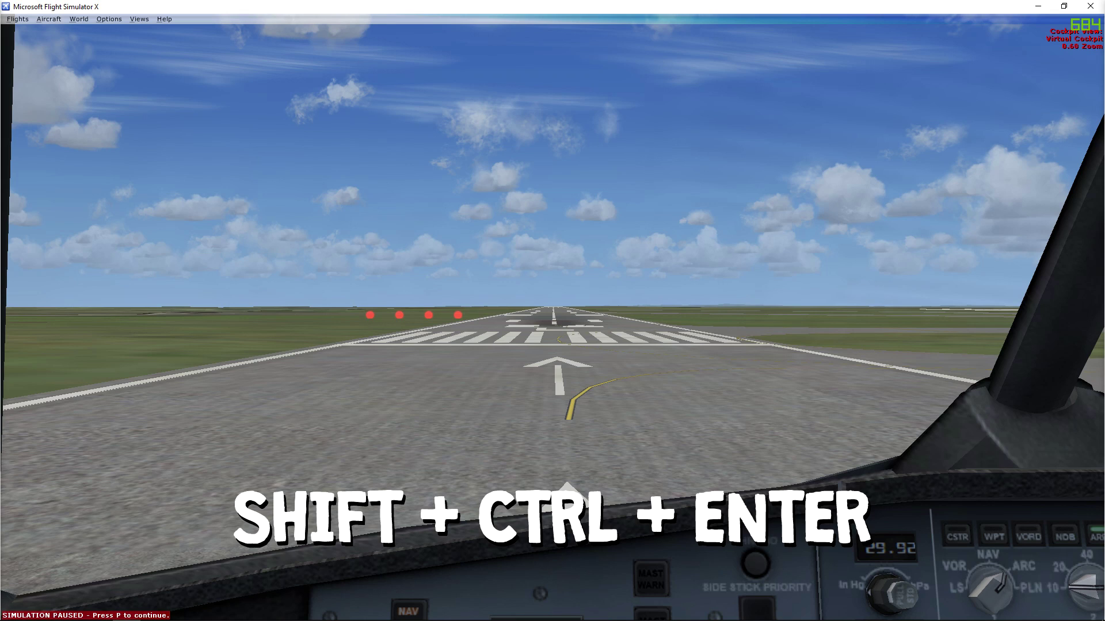
key(ctrl+shift+Return)
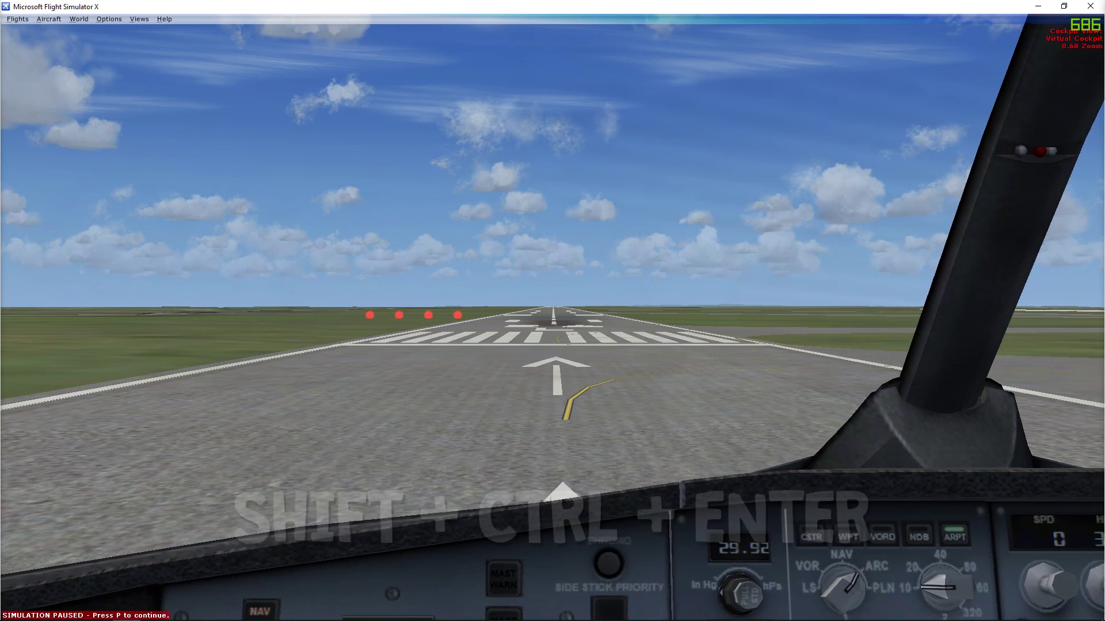
key(ctrl+shift+Return)
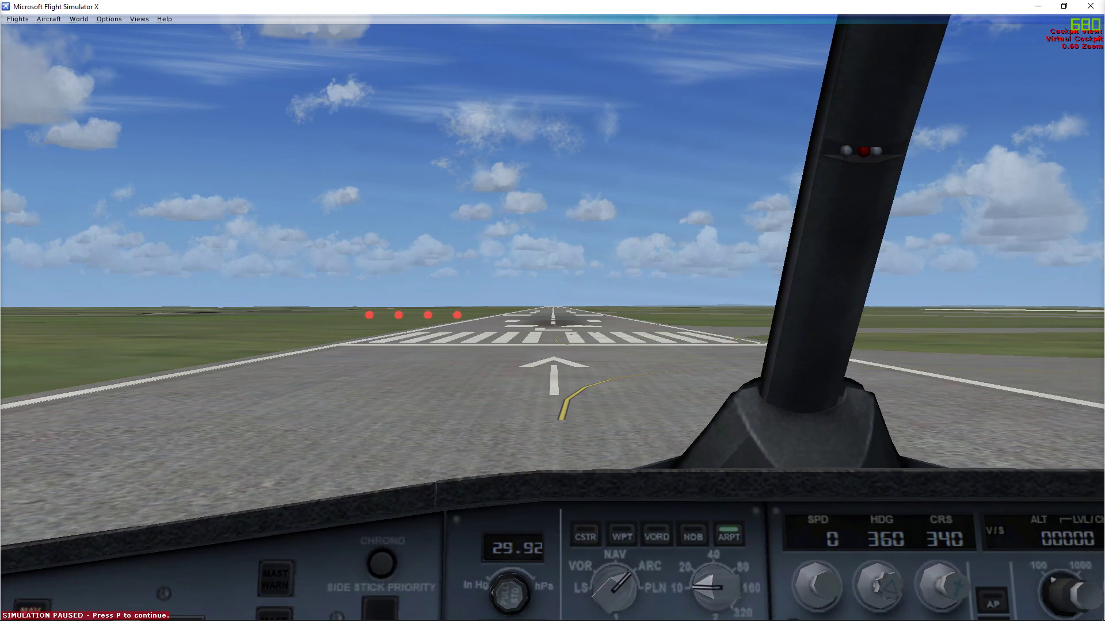
key(ctrl+shift+Return)
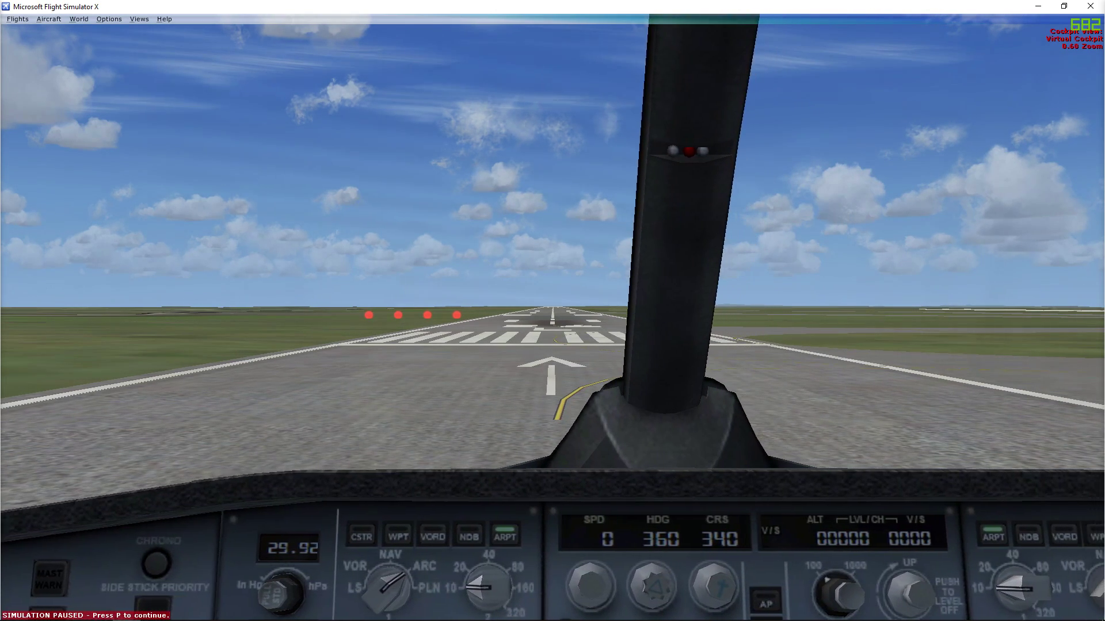
key(ctrl+shift+Return)
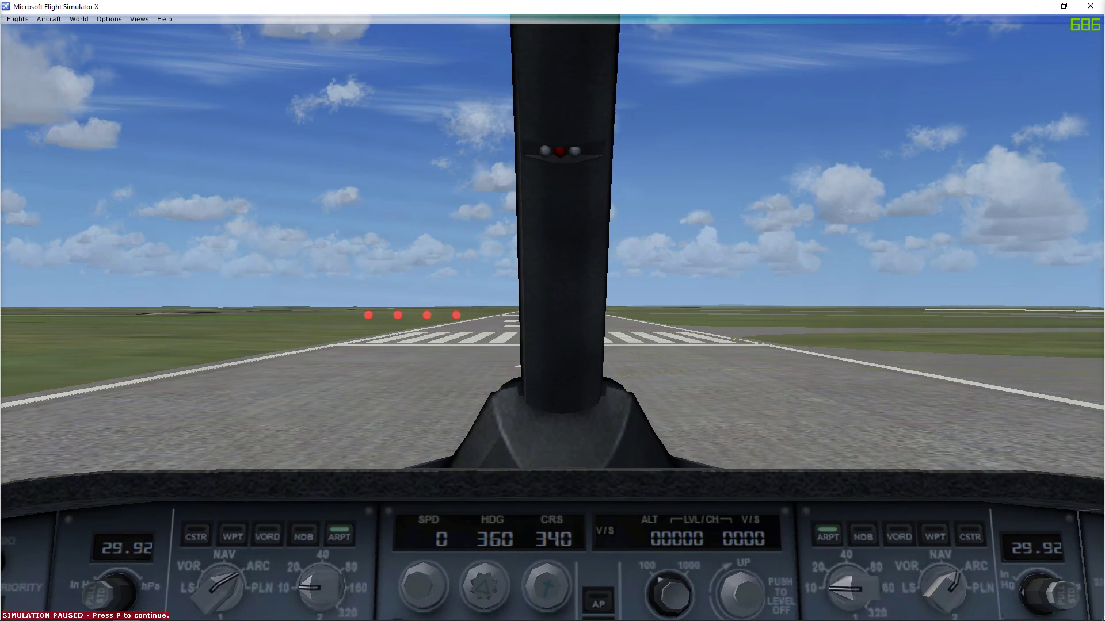
key(ctrl+shift+Return)
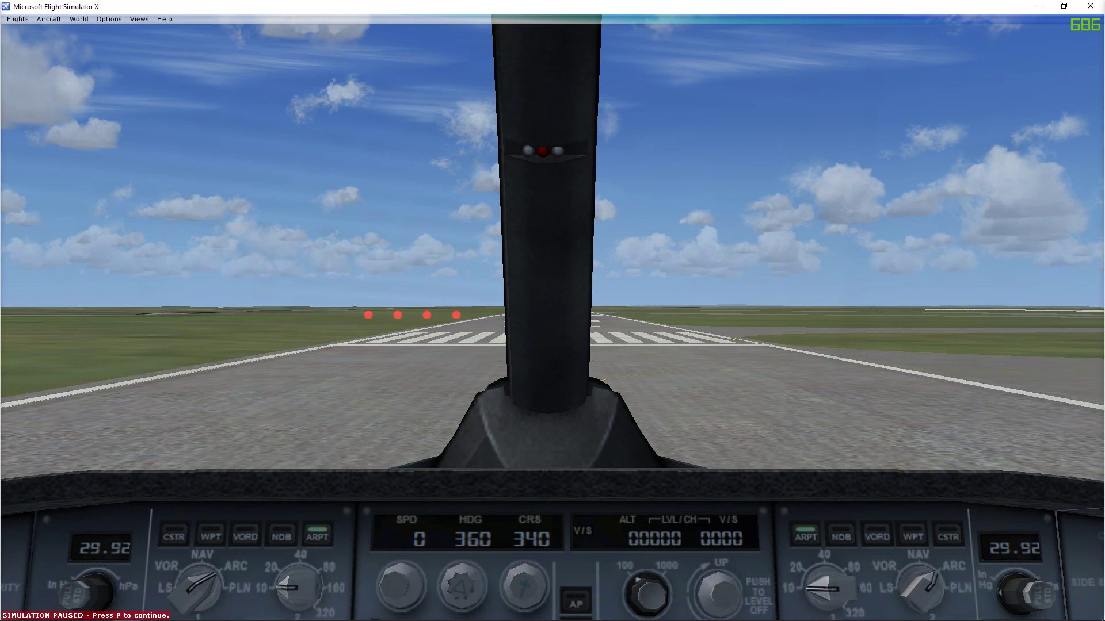
key(p)
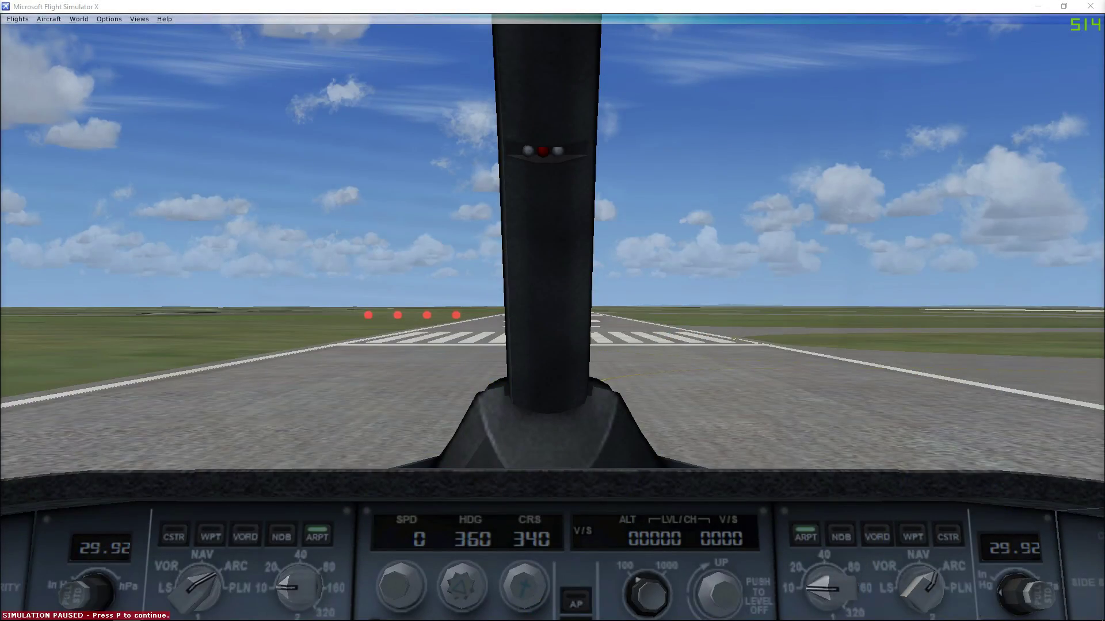
key(p)
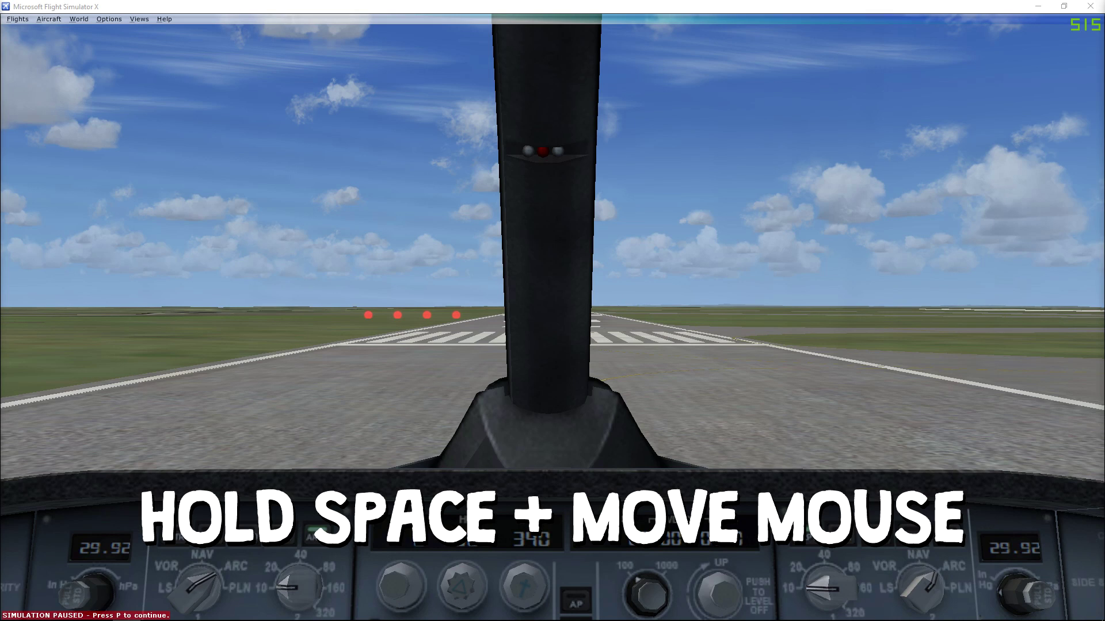
key(p)
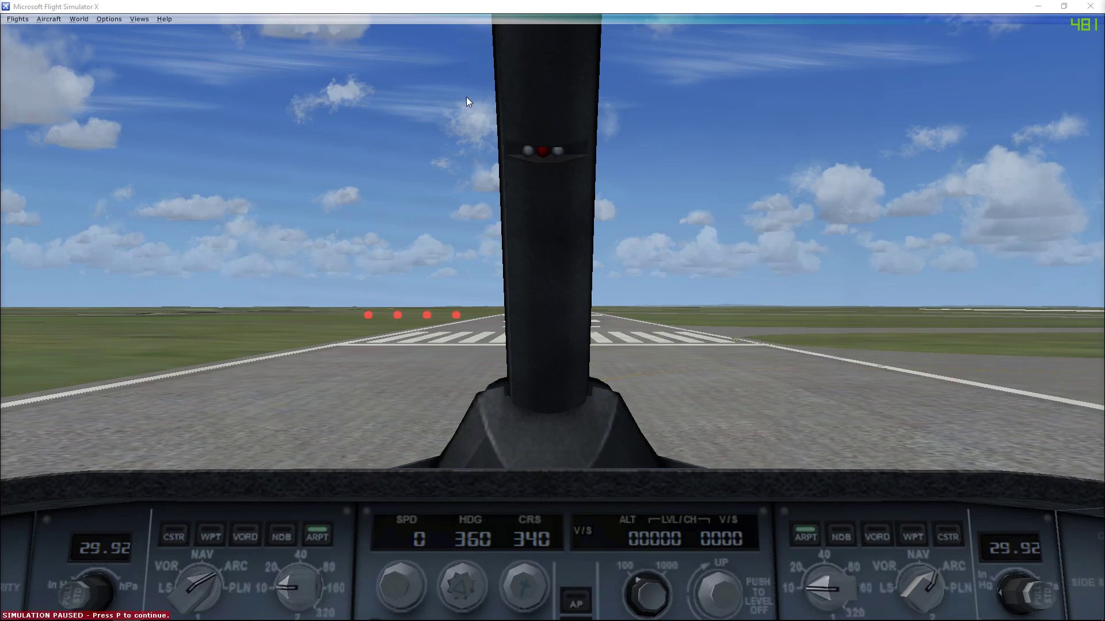
Show the Overhead Panel from Views > Instrument Panel and undock it into its own window
click(138, 19)
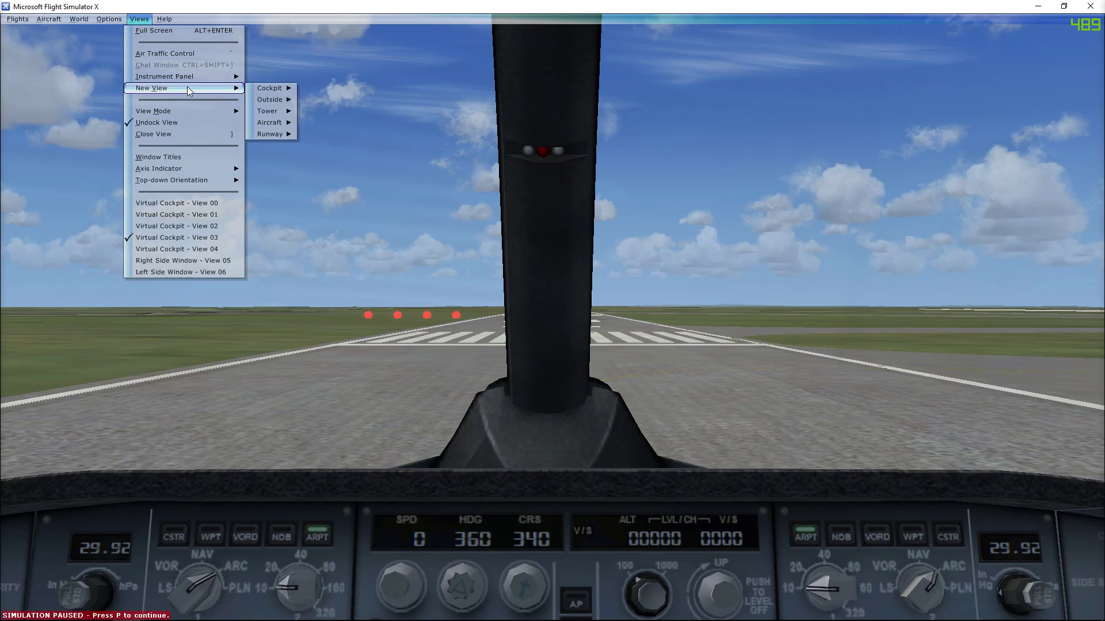
mouse_move(198, 75)
click(299, 123)
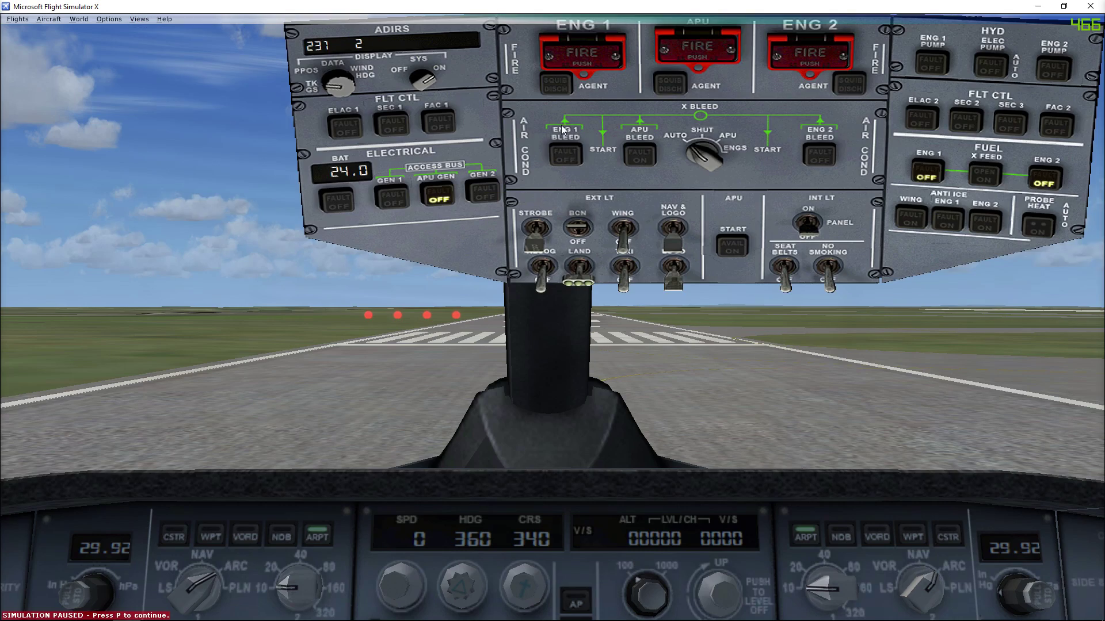
click(599, 132)
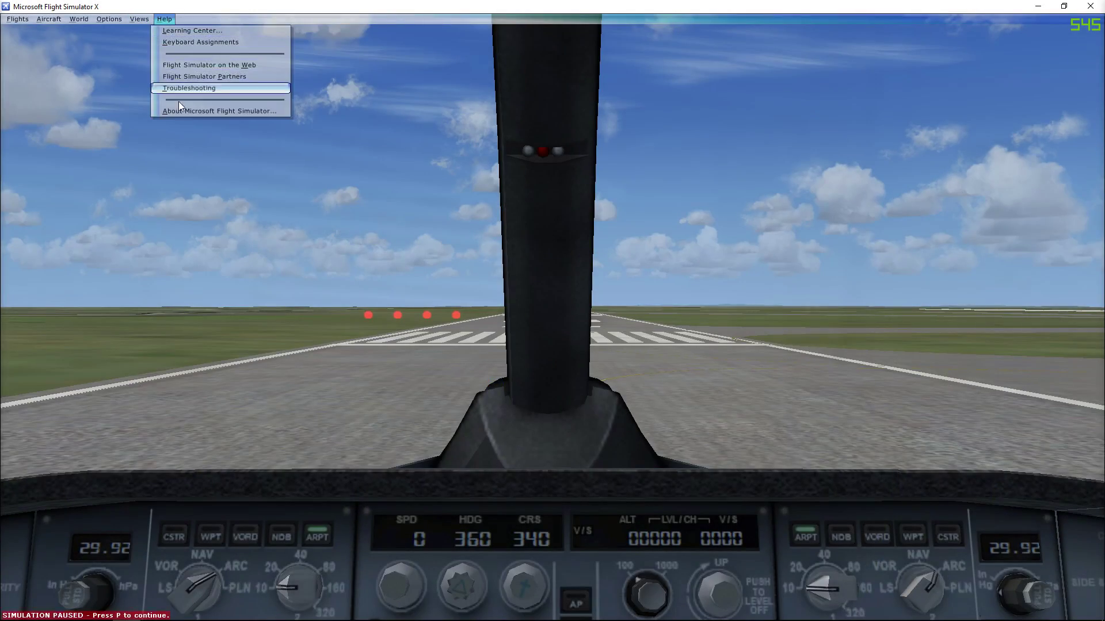
Show the GPS panel and undock it as a separate window
mouse_move(170, 78)
click(278, 99)
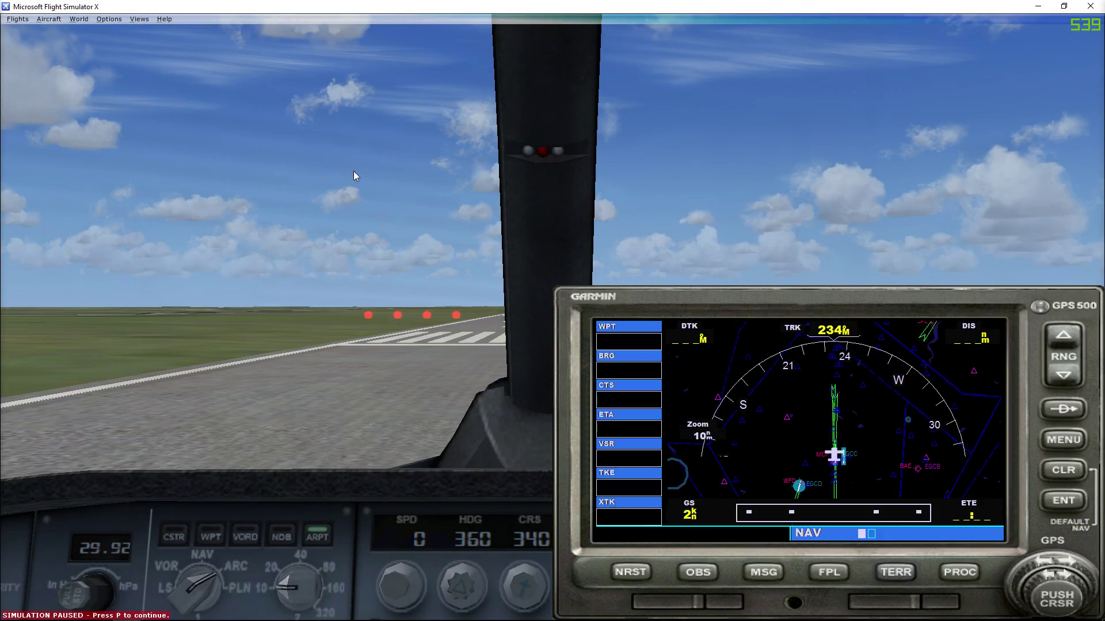
click(748, 413)
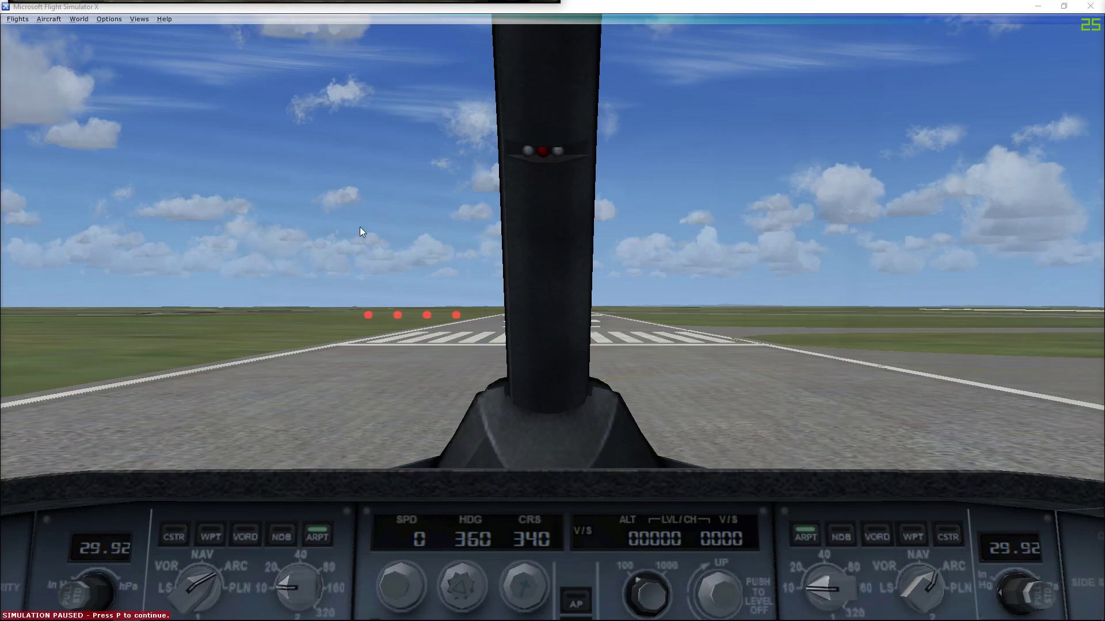
Add a new Cockpit > Center Console view and bring up its undock options
click(139, 19)
mouse_move(184, 88)
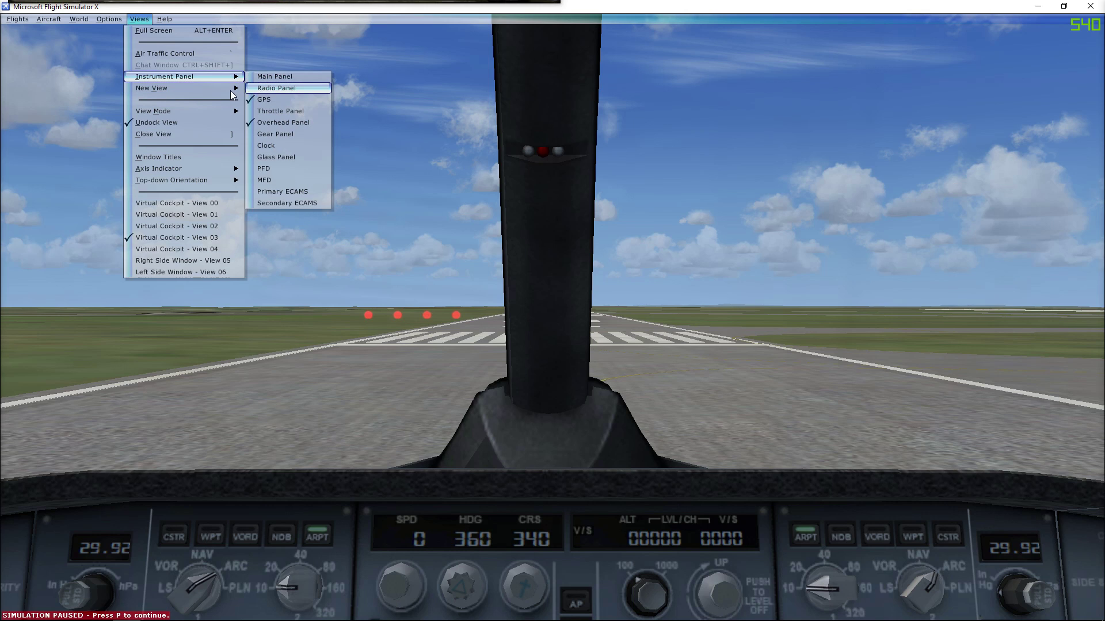
mouse_move(296, 87)
click(338, 120)
right_click(412, 167)
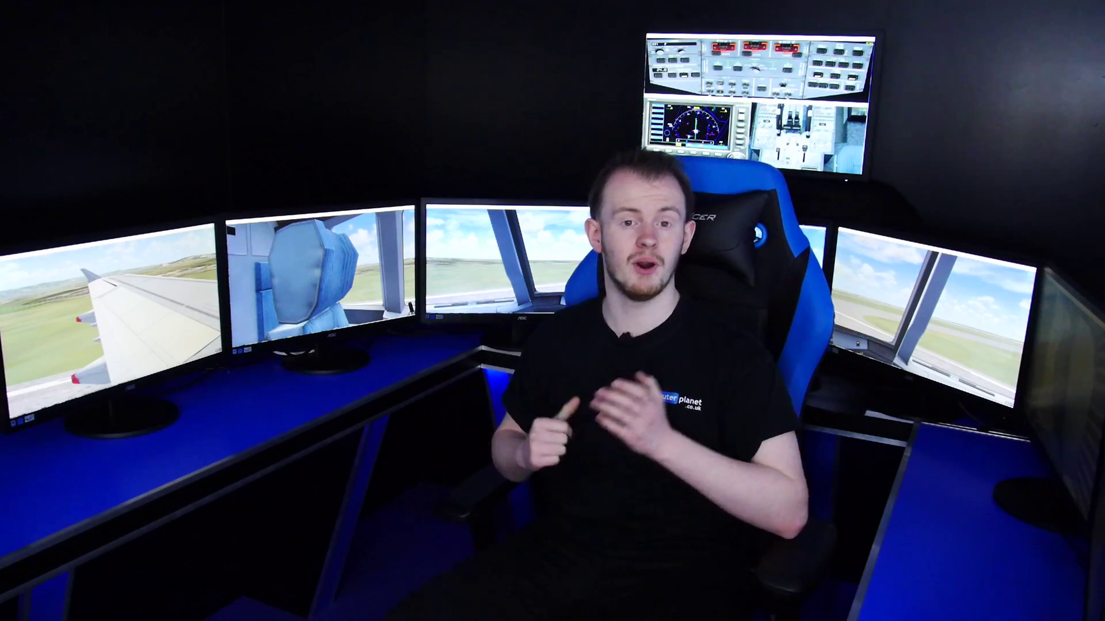